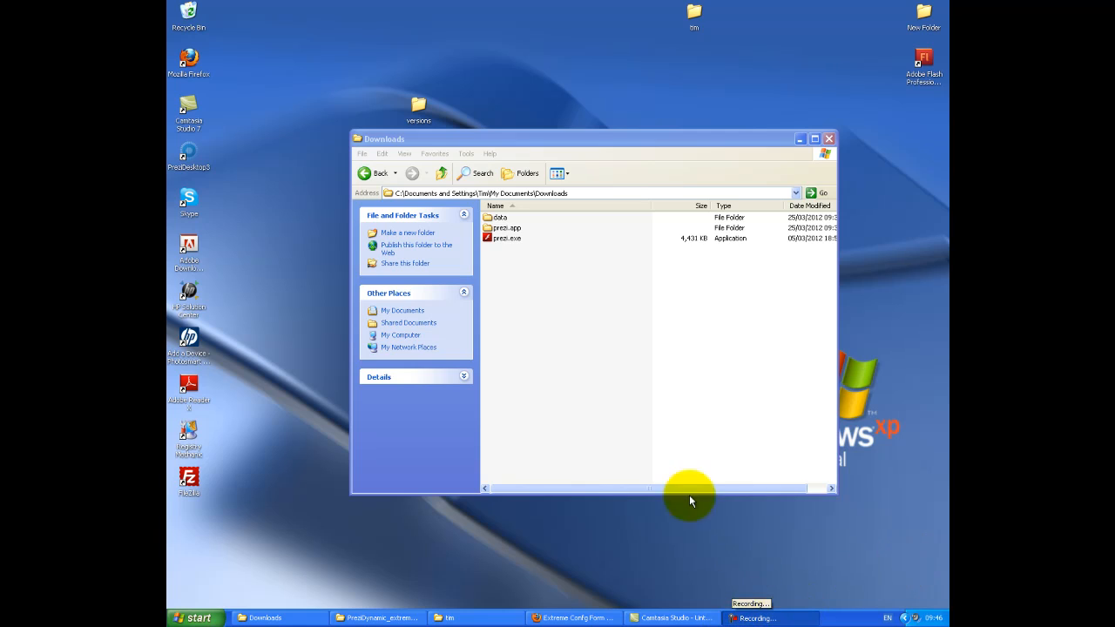
Run prezi.exe from the Downloads folder, view the overview, zoom in on the man in a tuxedo, and return to the overview
click(512, 240)
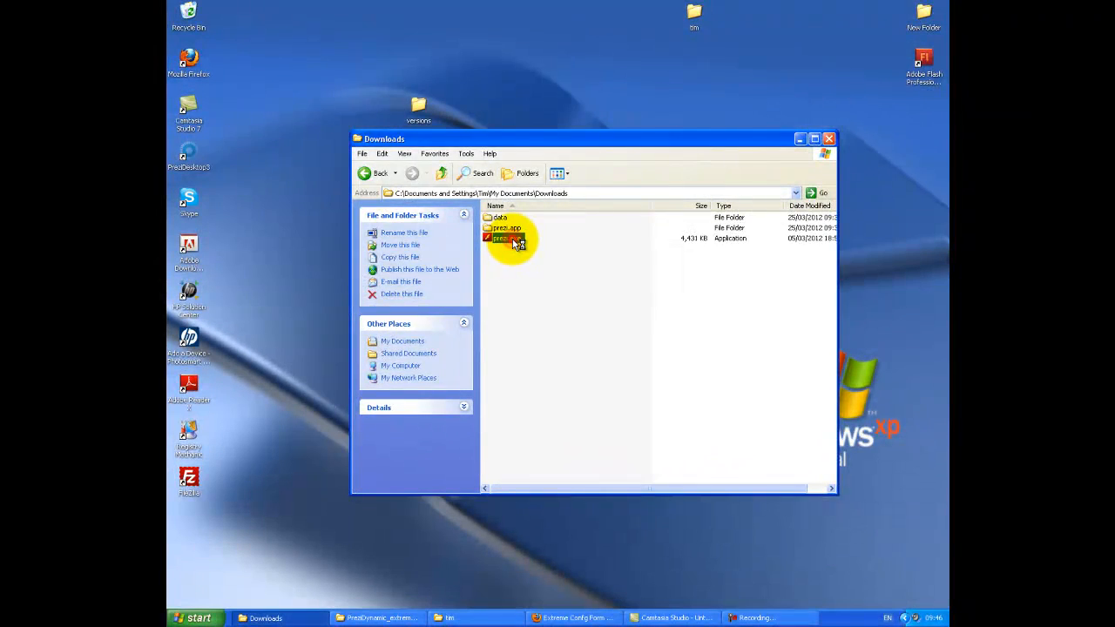
double_click(514, 243)
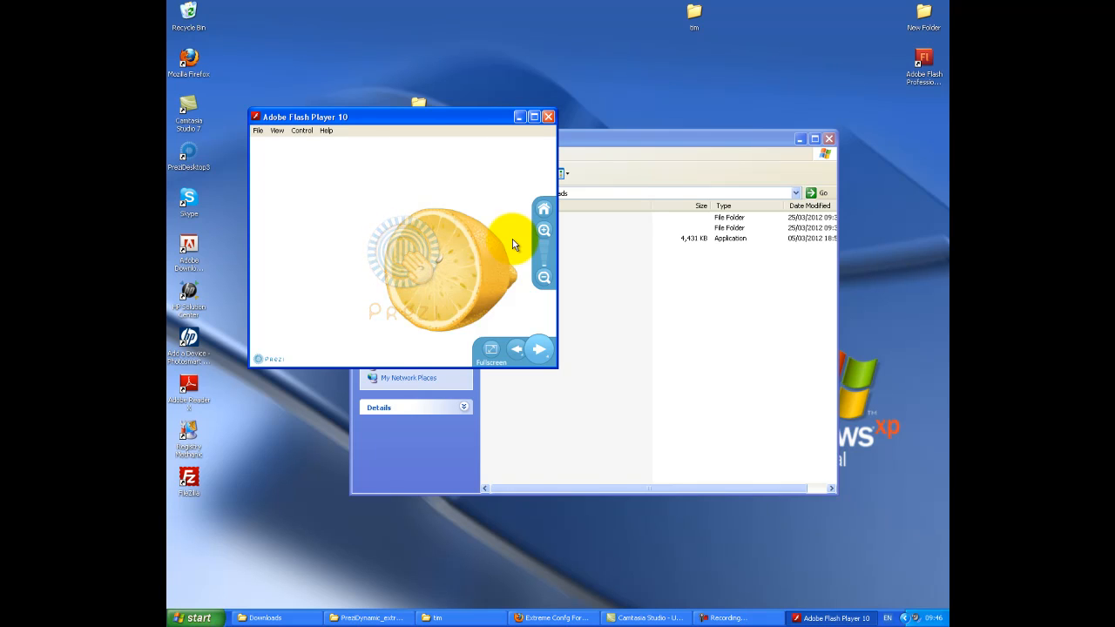
click(538, 215)
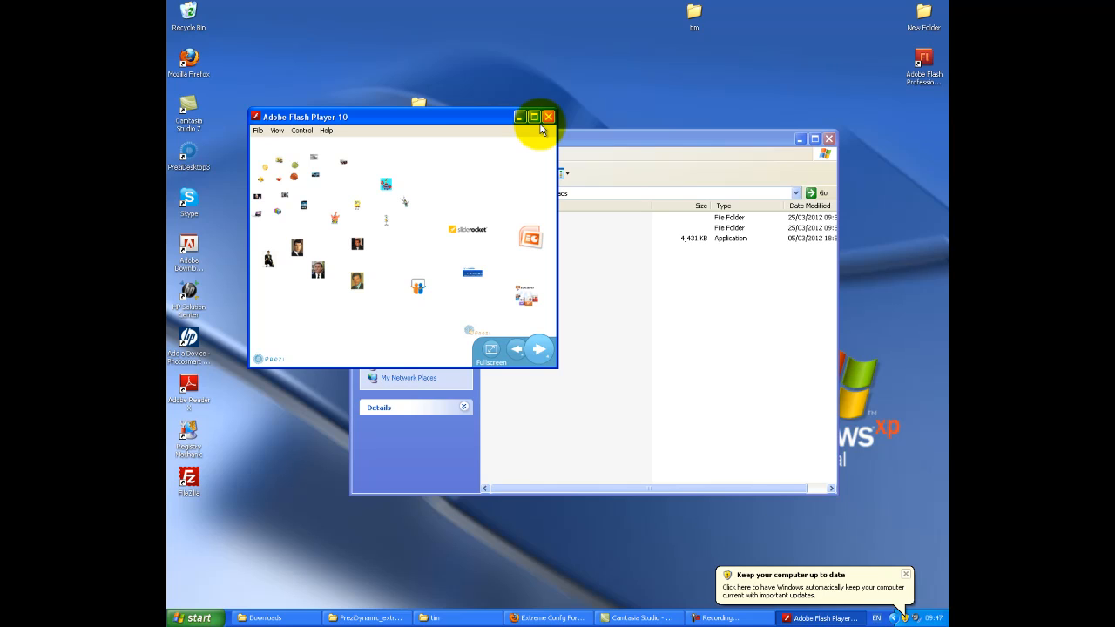
click(358, 245)
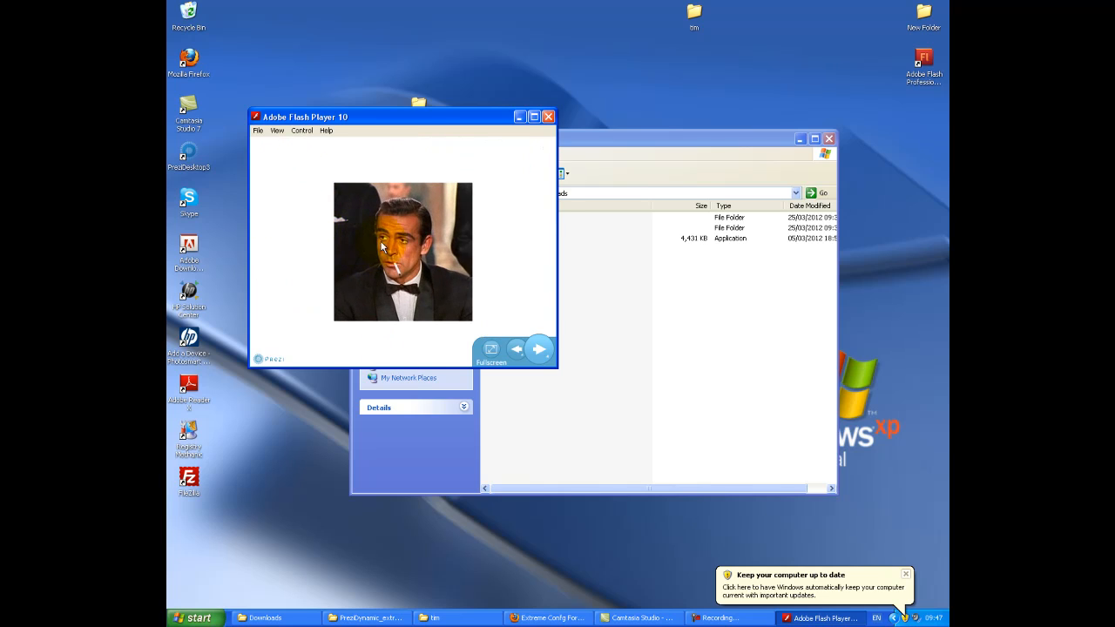
click(544, 211)
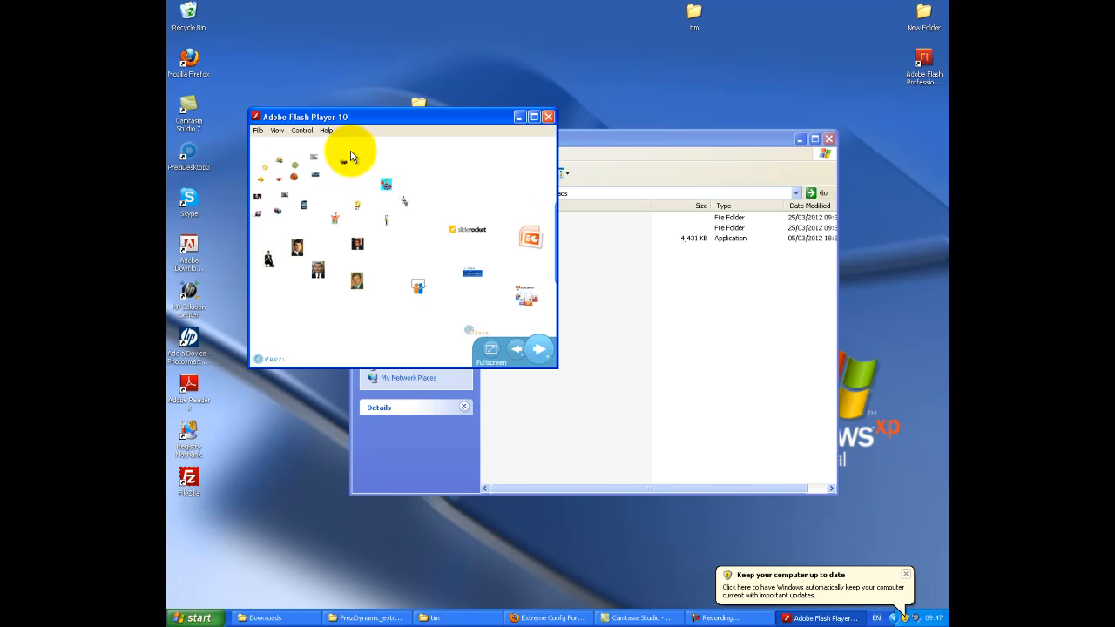
Step through the presentation path from the lemon to the green apple and close the player
click(513, 349)
click(515, 326)
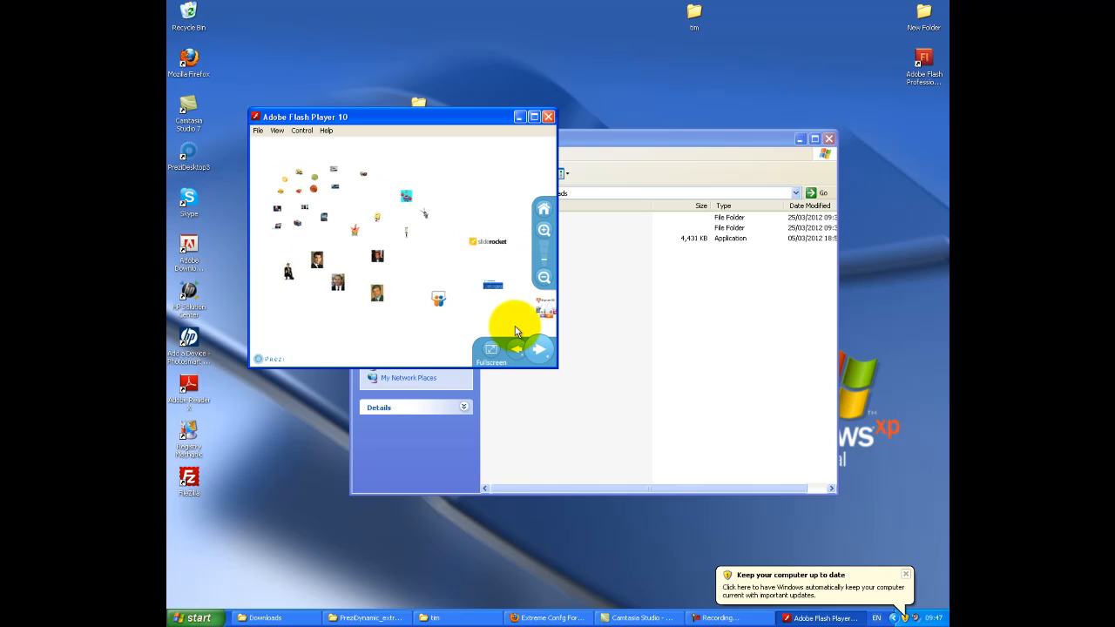
key(Right)
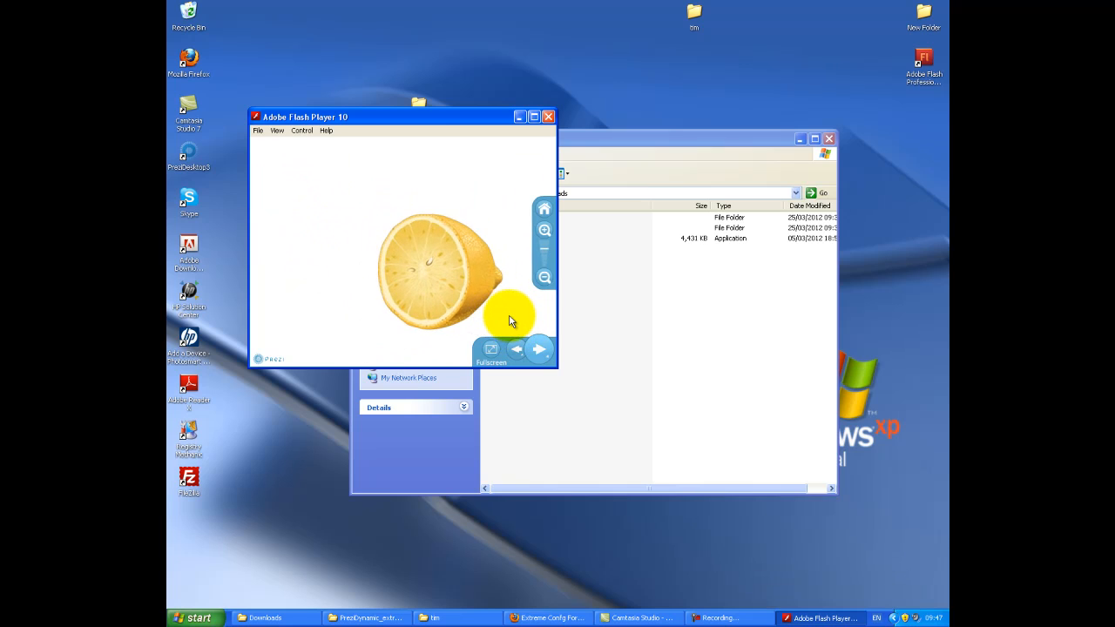
key(Right)
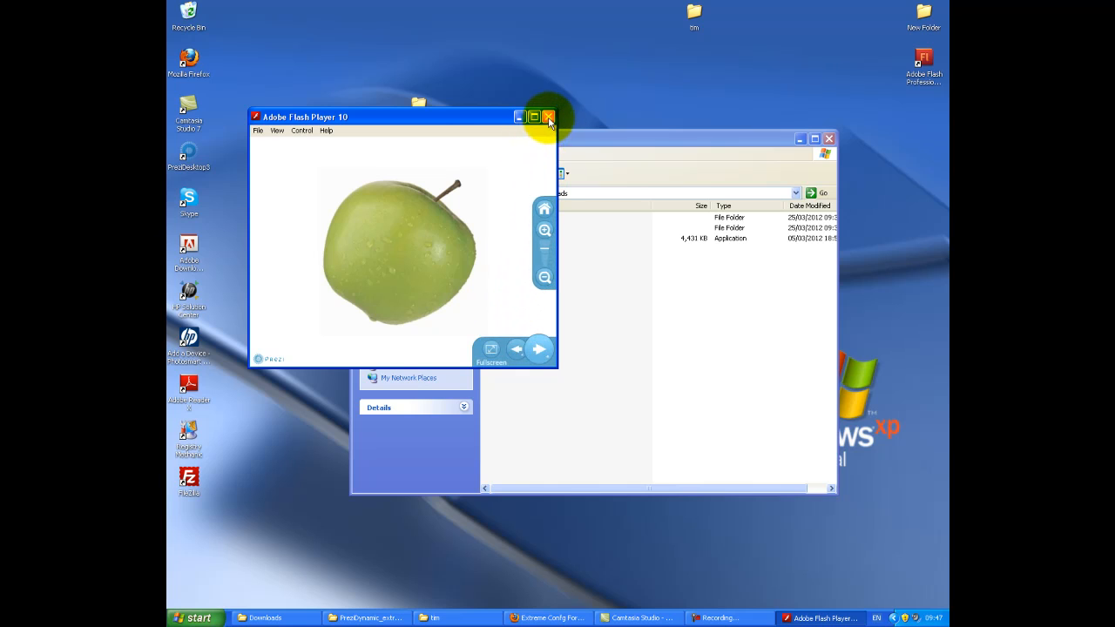
click(548, 117)
Paste the copied PreziDynamicExtreme.exe and prezidynamicextreme.xml files into the Downloads folder
click(520, 281)
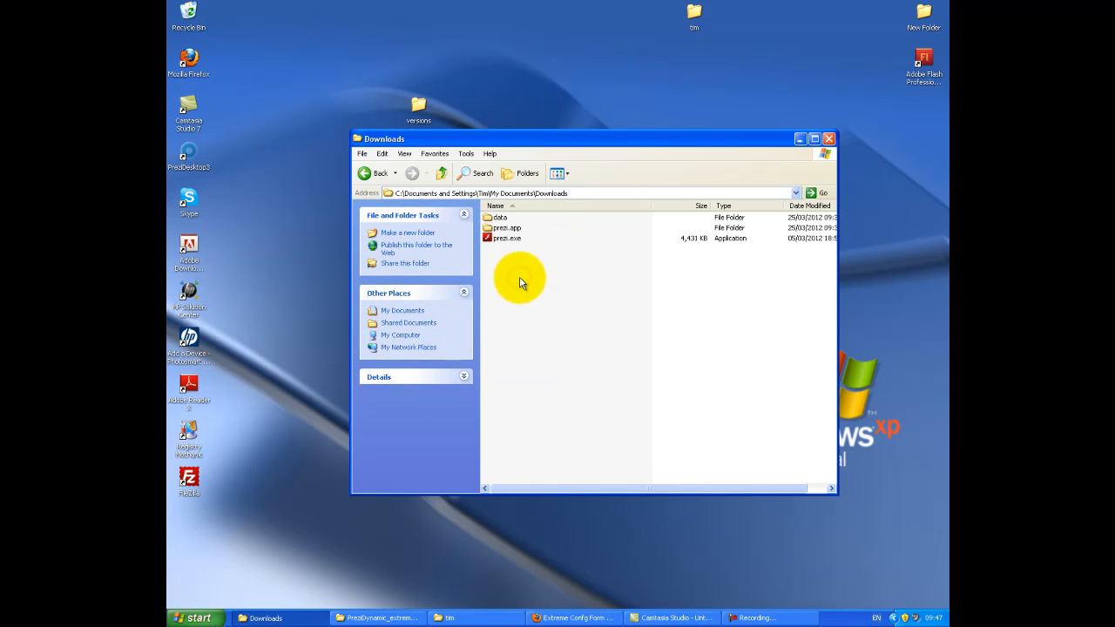
right_click(521, 281)
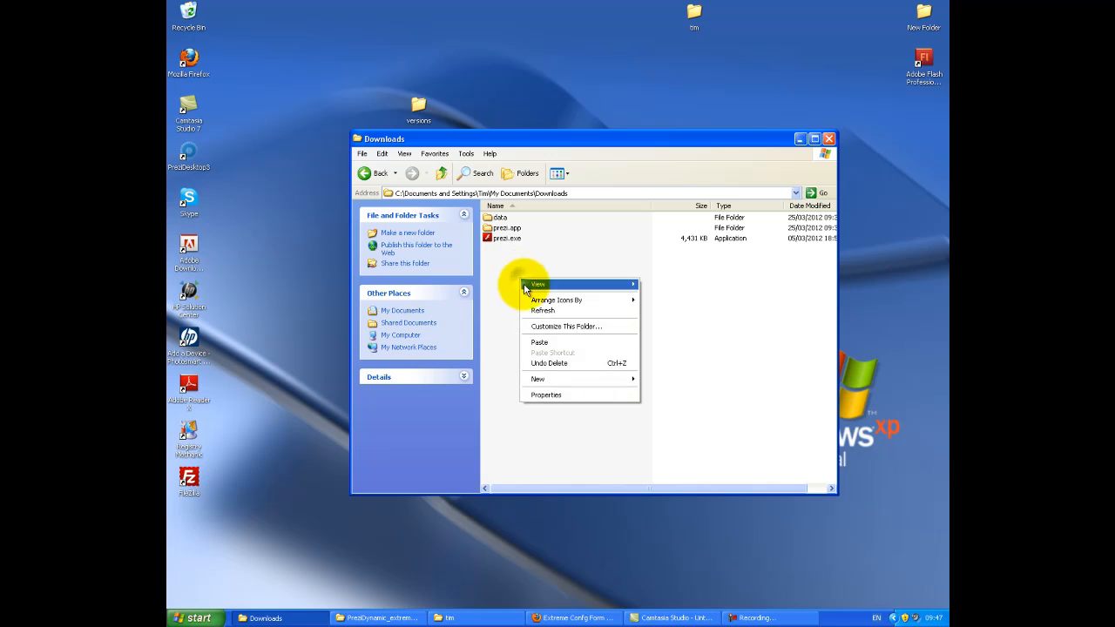
click(538, 341)
click(533, 335)
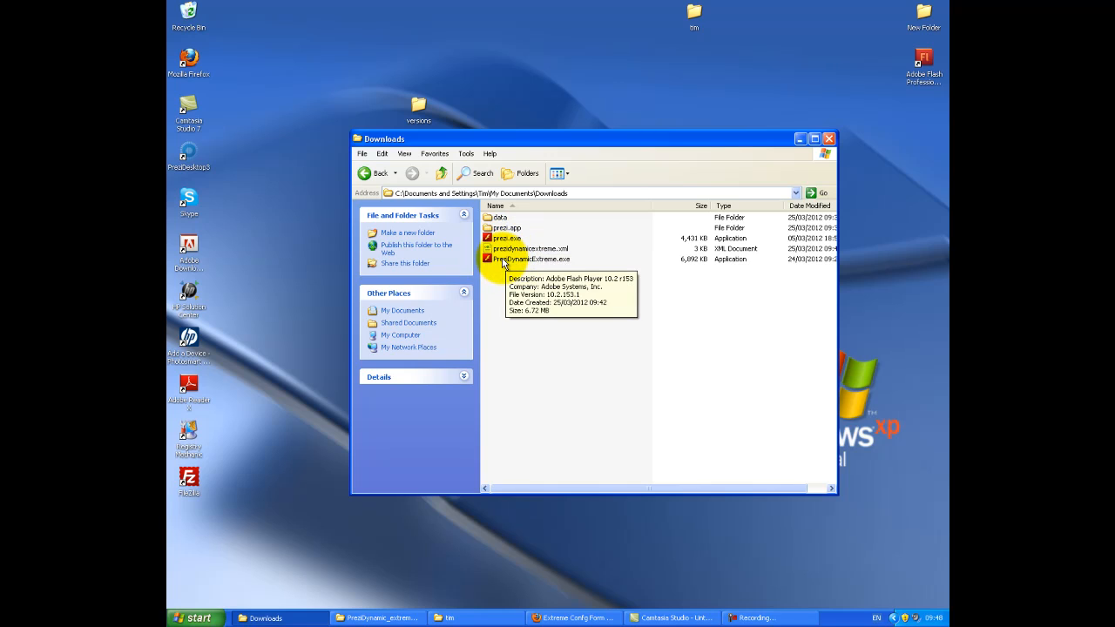
Launch PreziDynamicExtreme.exe from the Downloads folder and show the presentation in full screen
double_click(502, 259)
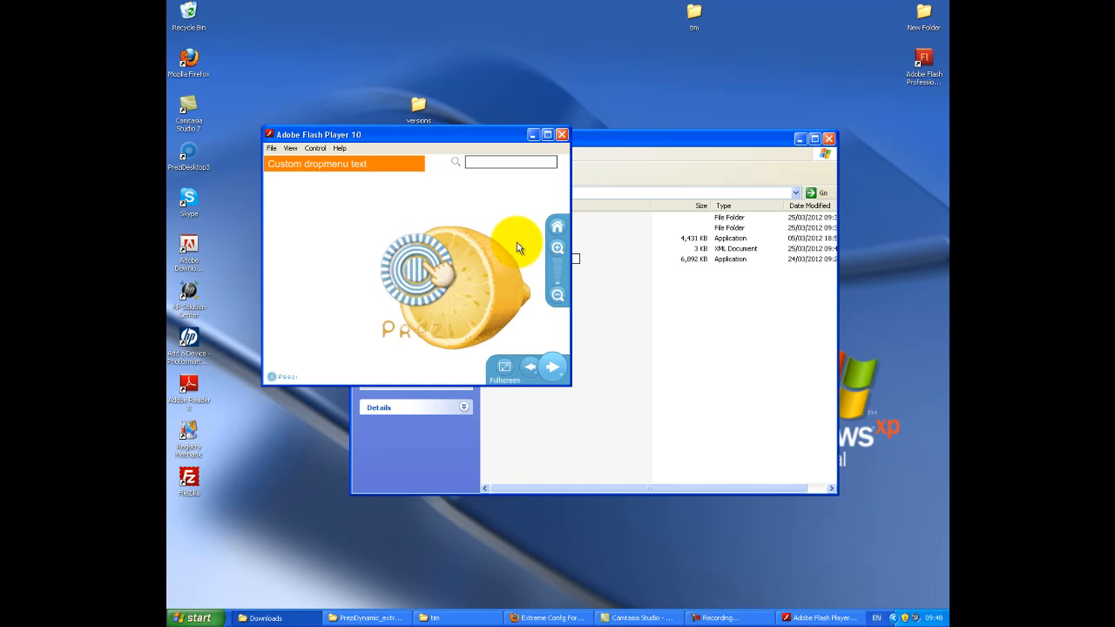
click(503, 370)
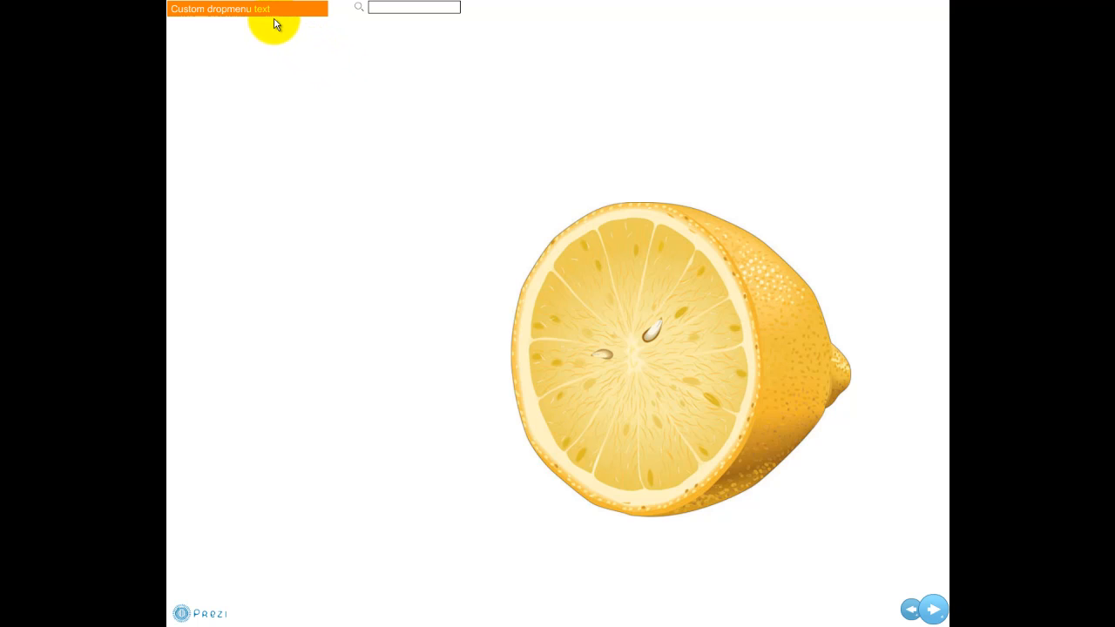
Navigate to the Apple item in the Fruits category using the custom drop menu
mouse_move(260, 10)
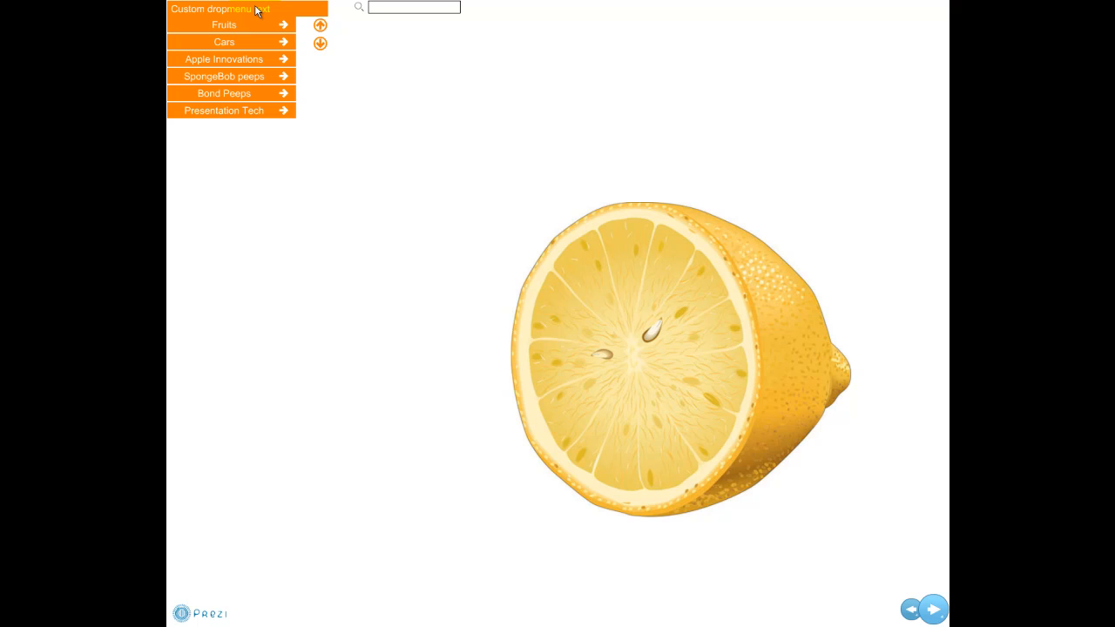
click(246, 23)
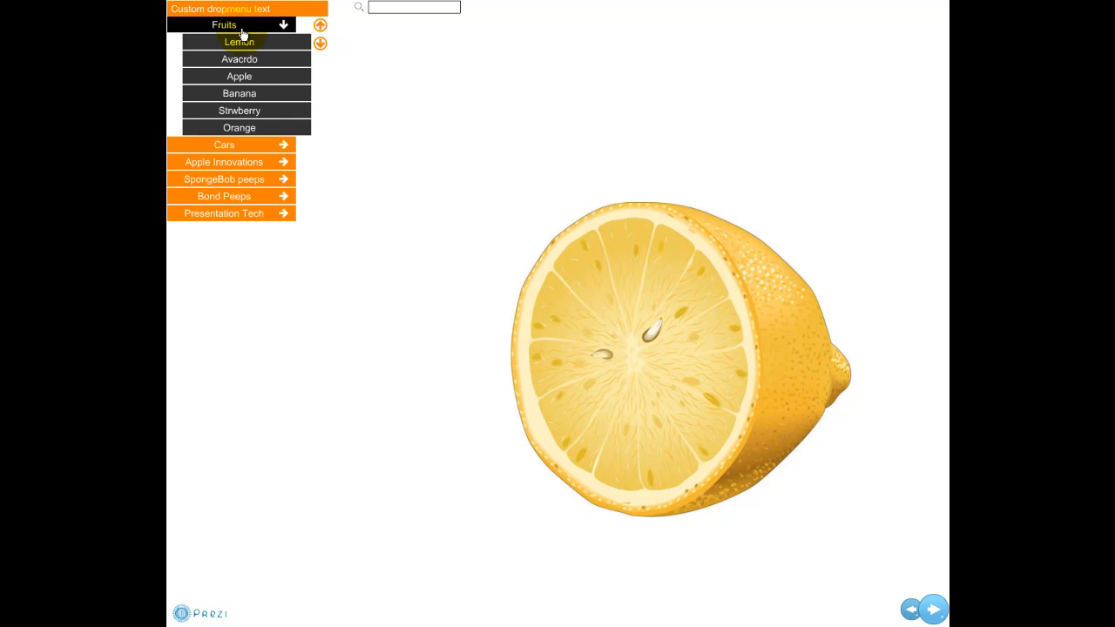
click(240, 76)
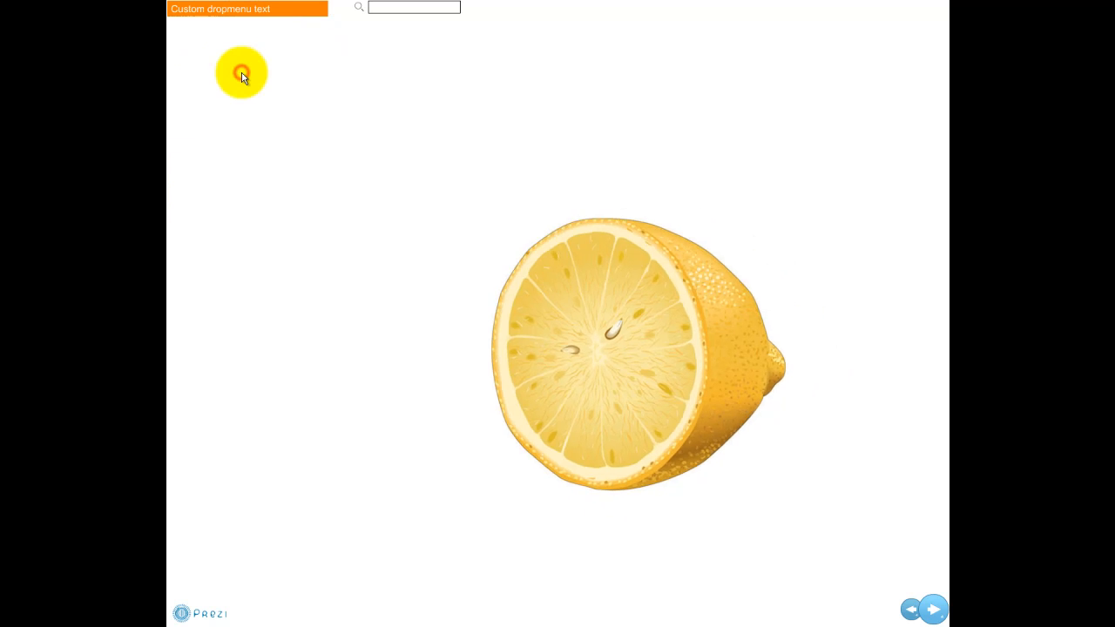
Browse the Cars and Apple Innovations categories of the drop menu and go to Patric under SpongeBob peeps
click(218, 13)
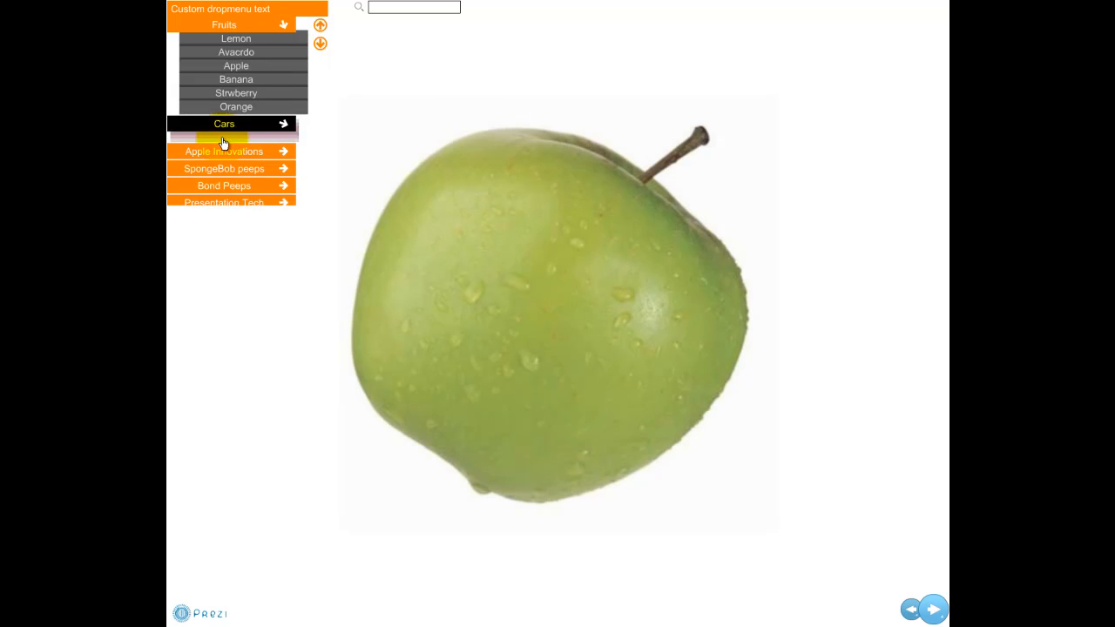
mouse_move(224, 145)
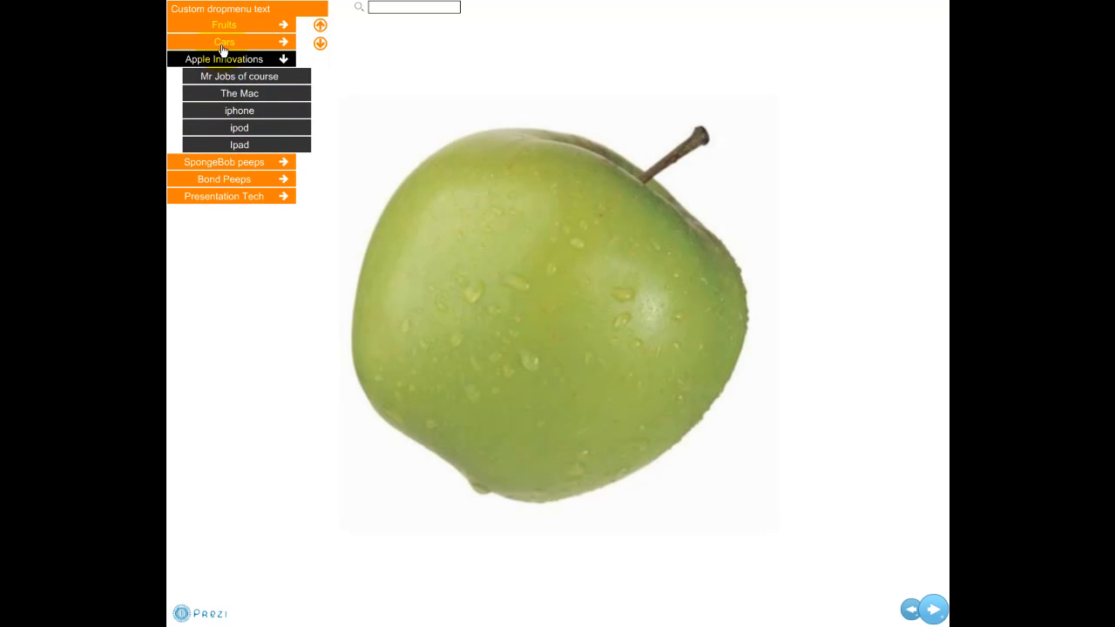
mouse_move(222, 45)
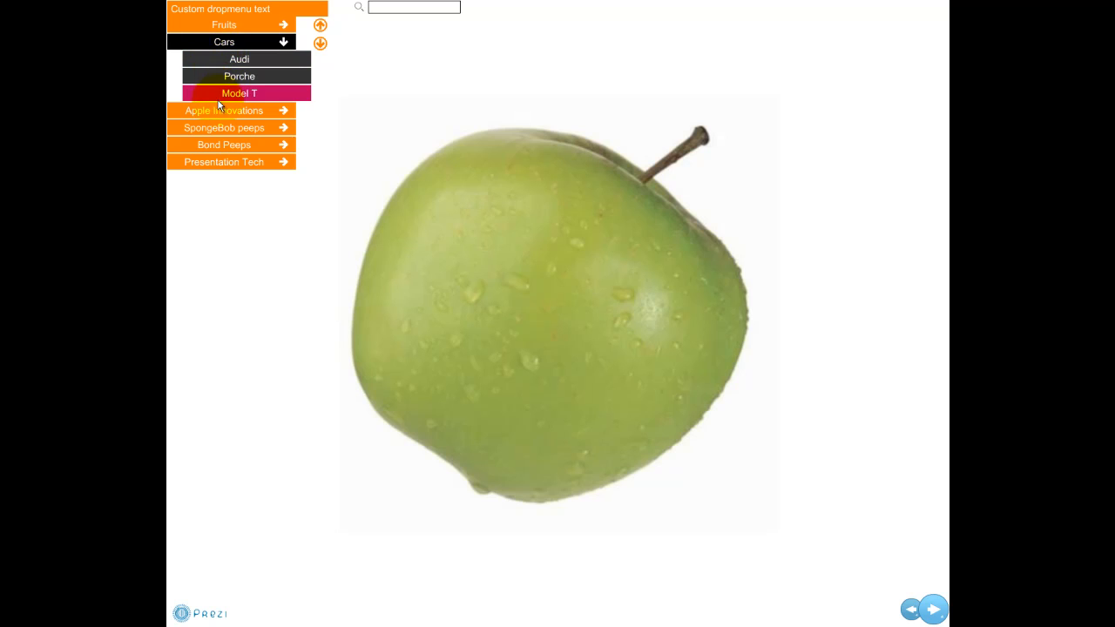
mouse_move(219, 109)
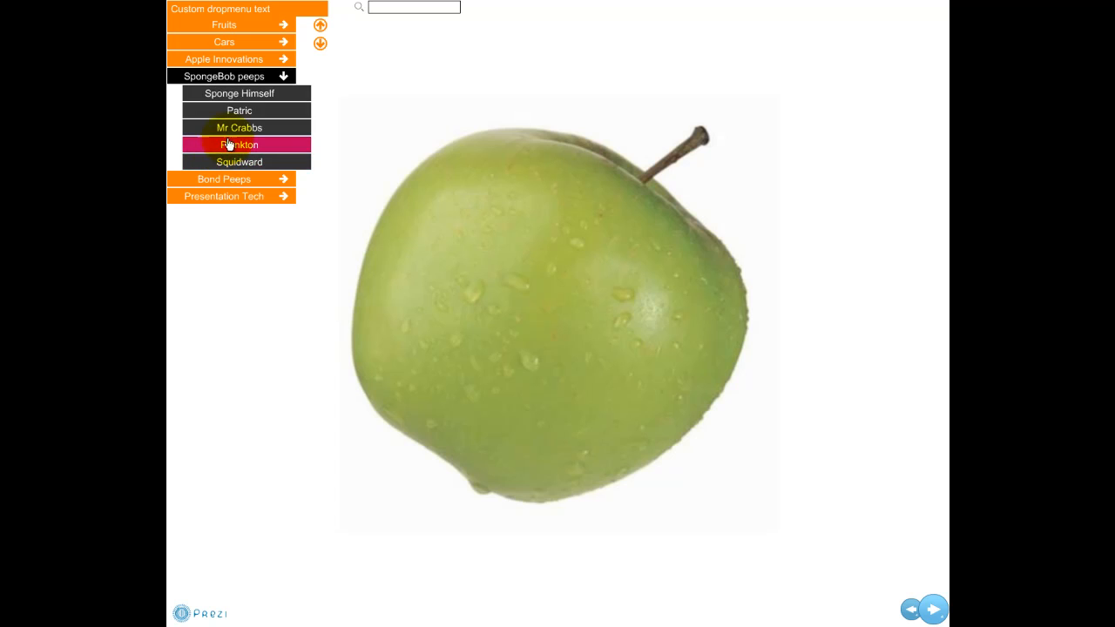
click(230, 118)
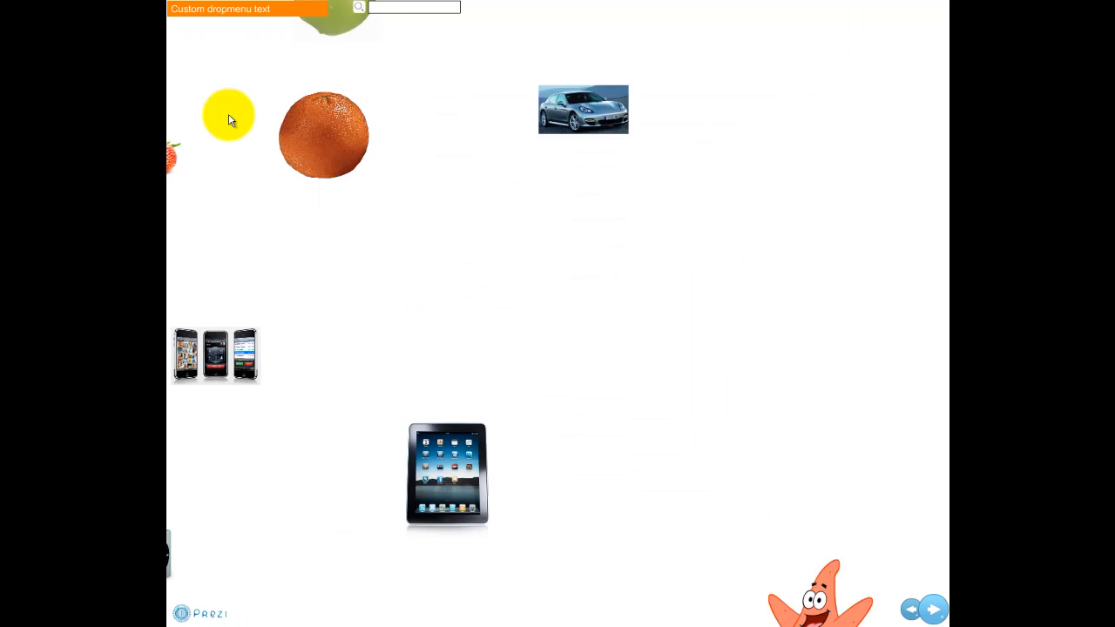
Navigate to the More Moore item in the Bond Peeps category of the drop menu
mouse_move(225, 19)
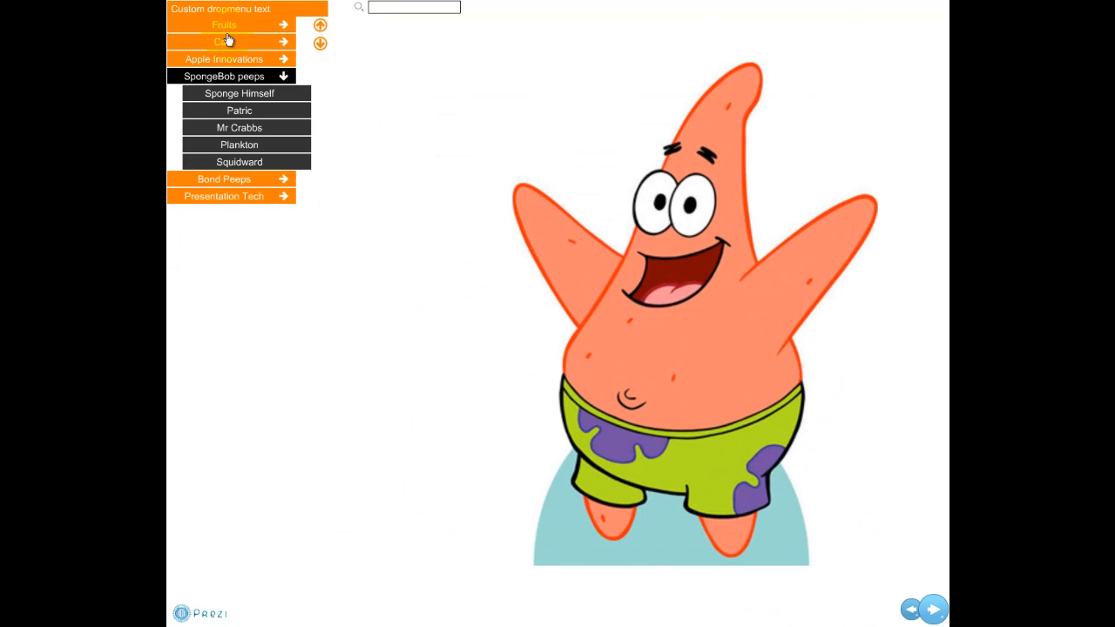
mouse_move(236, 169)
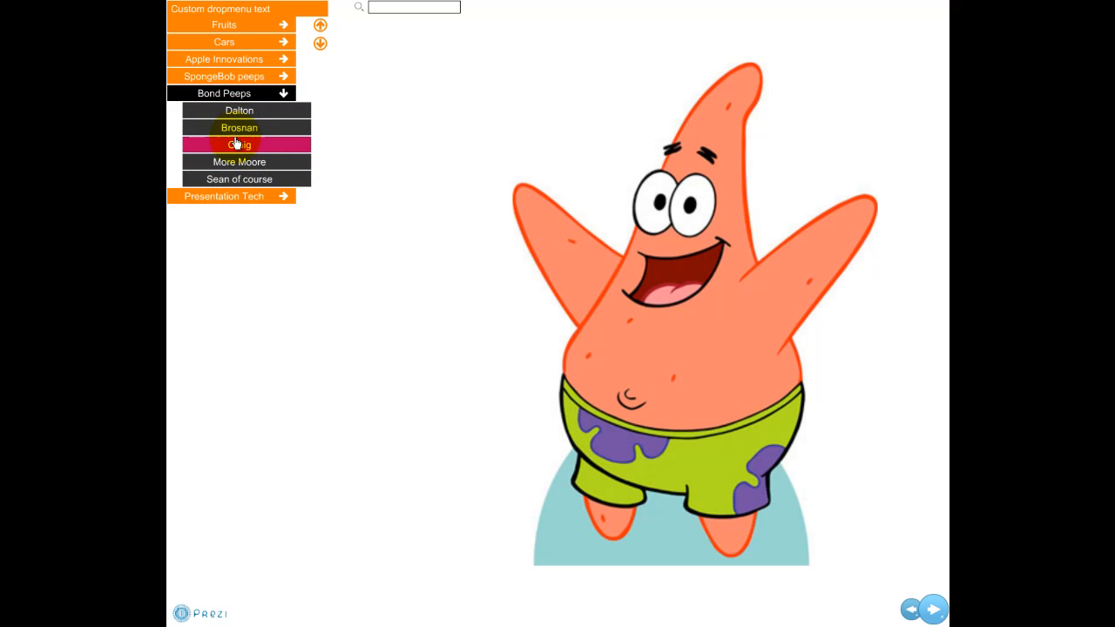
click(234, 161)
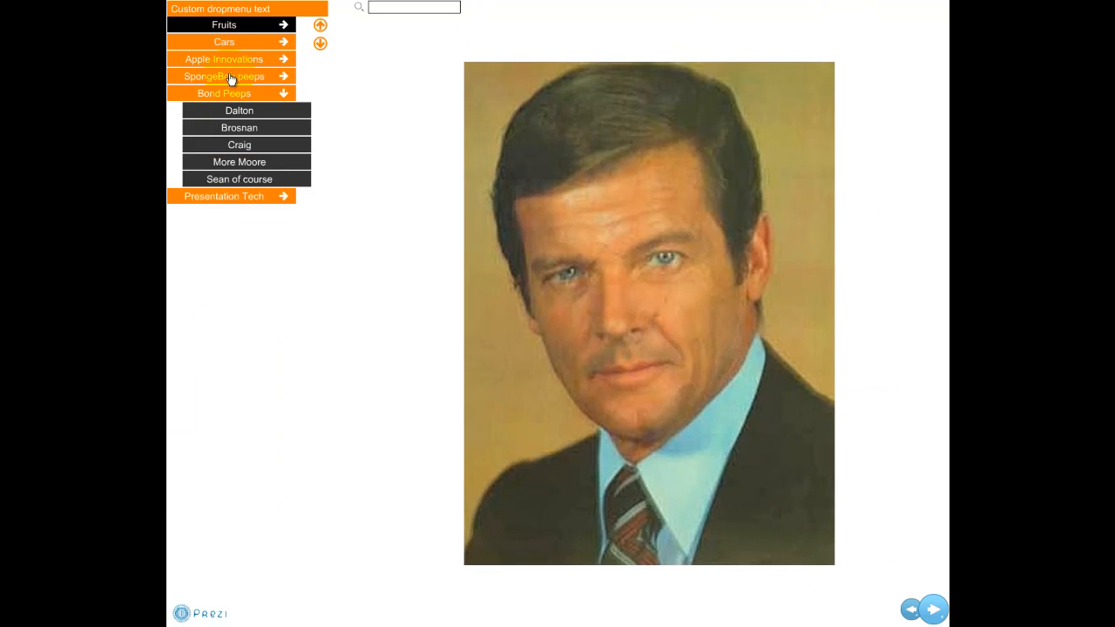
Navigate to the "and Prezi" item in the Presentation Tech category of the drop menu
mouse_move(232, 77)
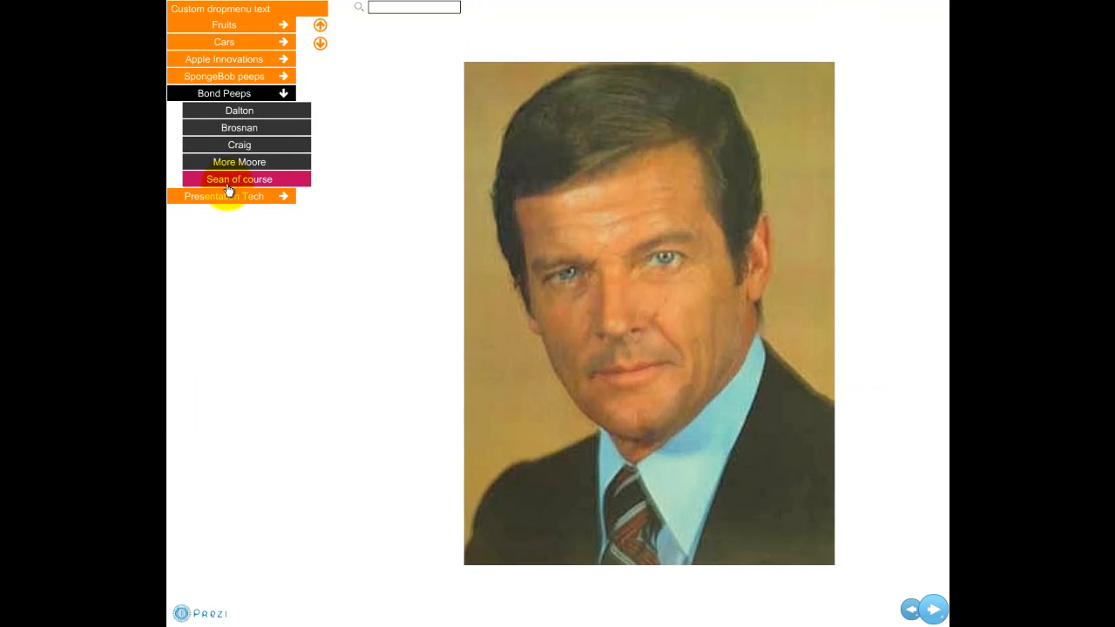
mouse_move(224, 194)
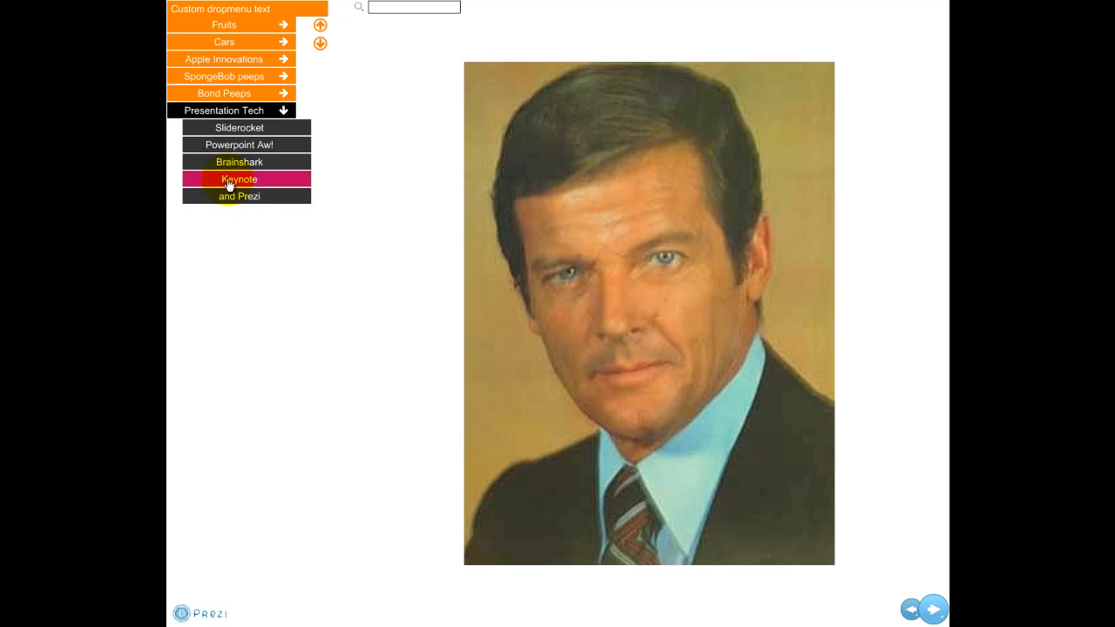
click(231, 196)
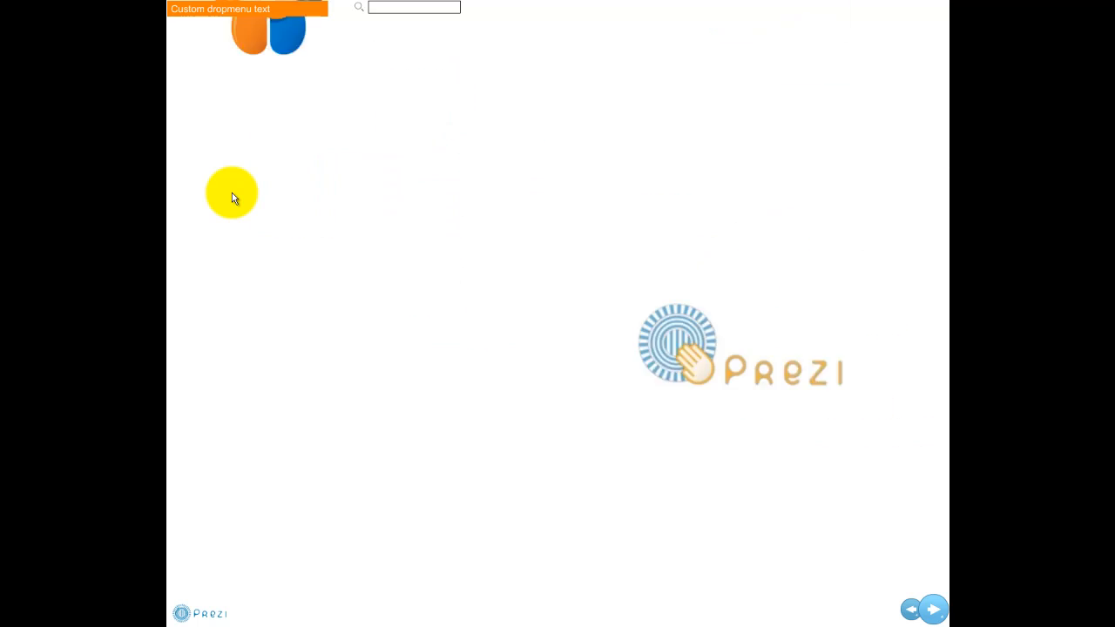
click(232, 8)
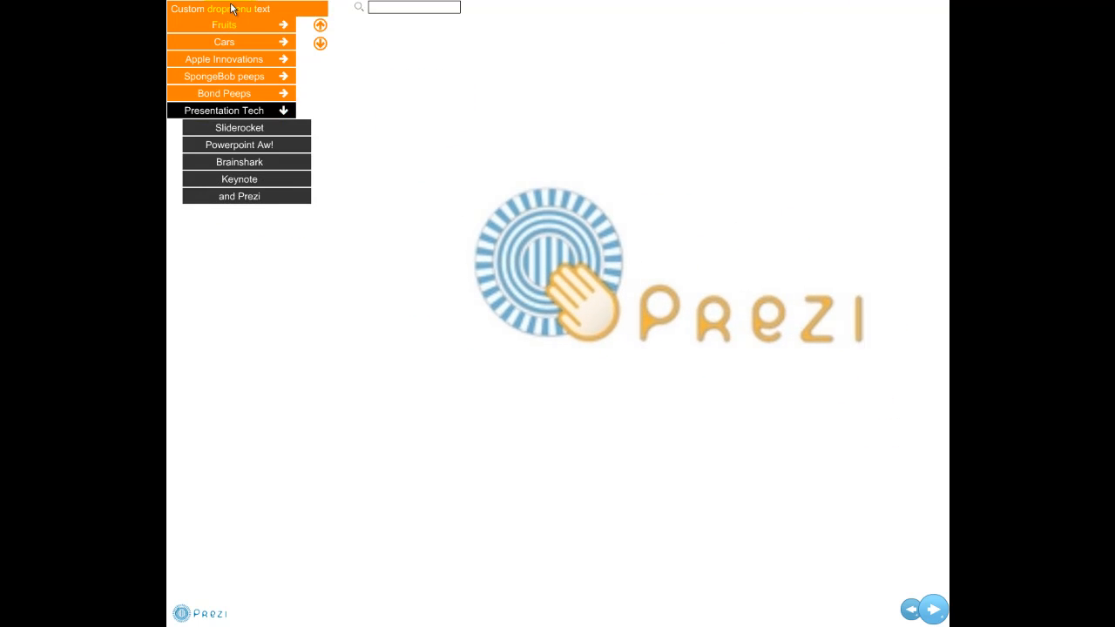
click(233, 26)
click(229, 179)
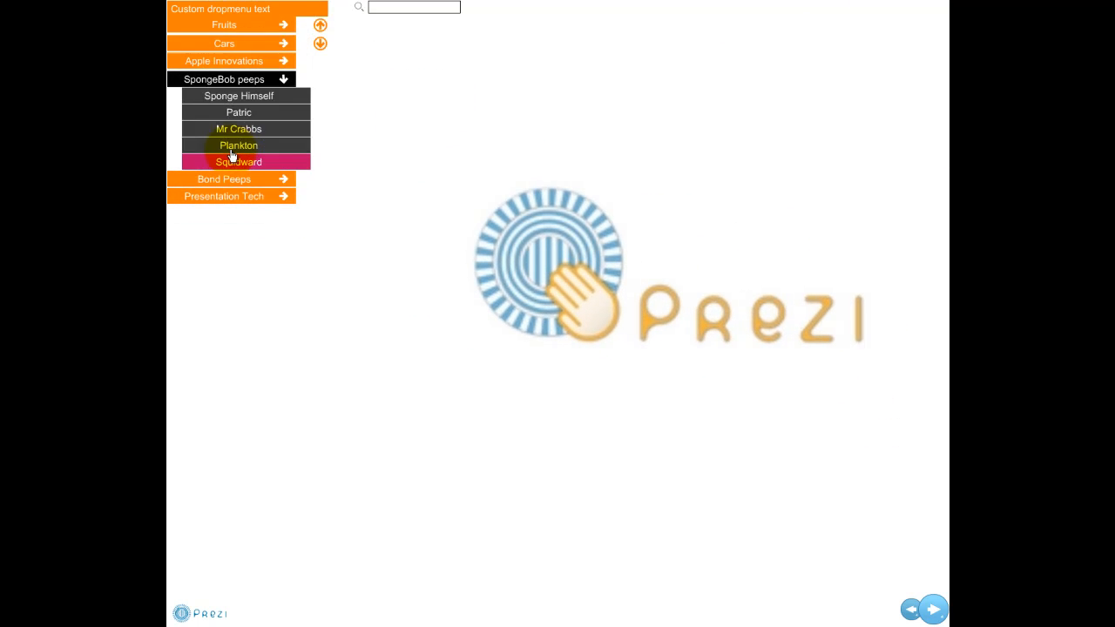
click(228, 44)
click(228, 30)
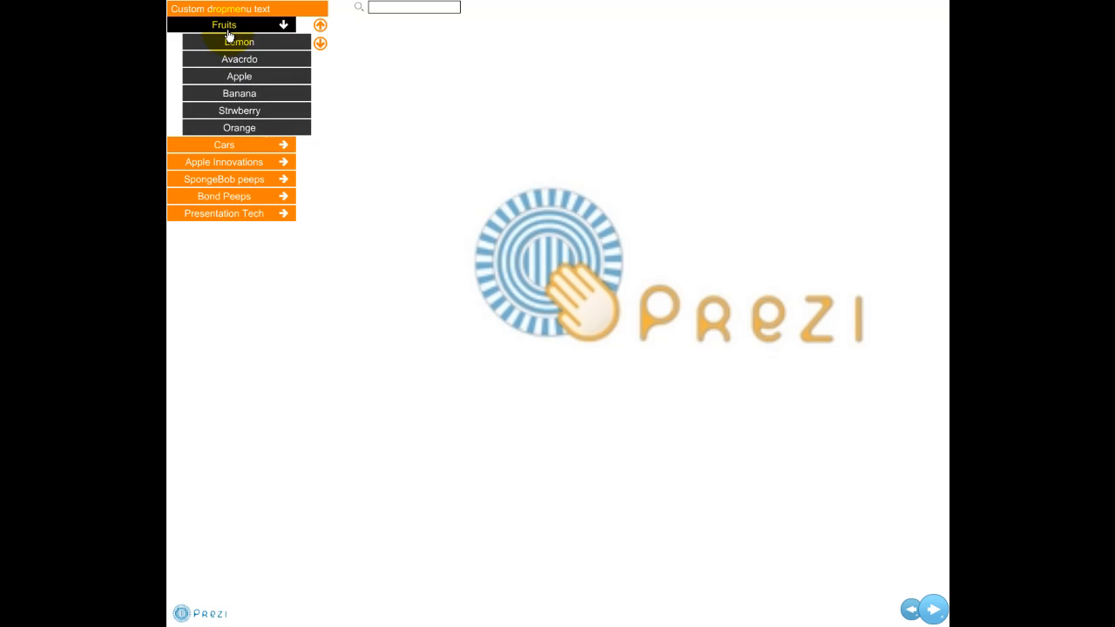
Search the presentation's menu for "cars" and go to the Porche item in the Cars category
click(382, 5)
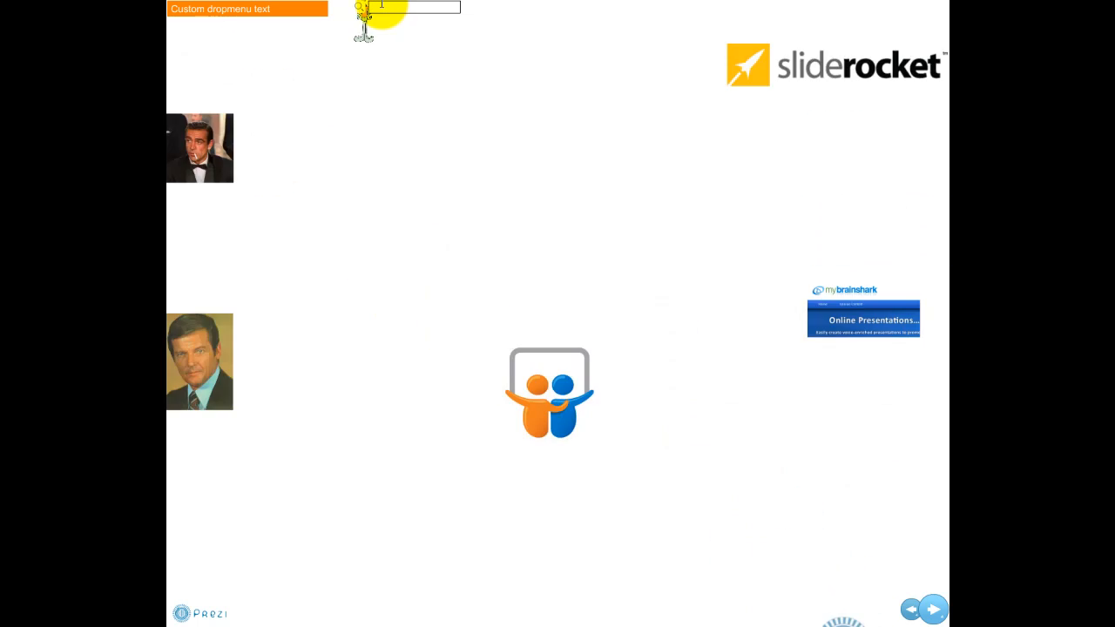
text(cars)
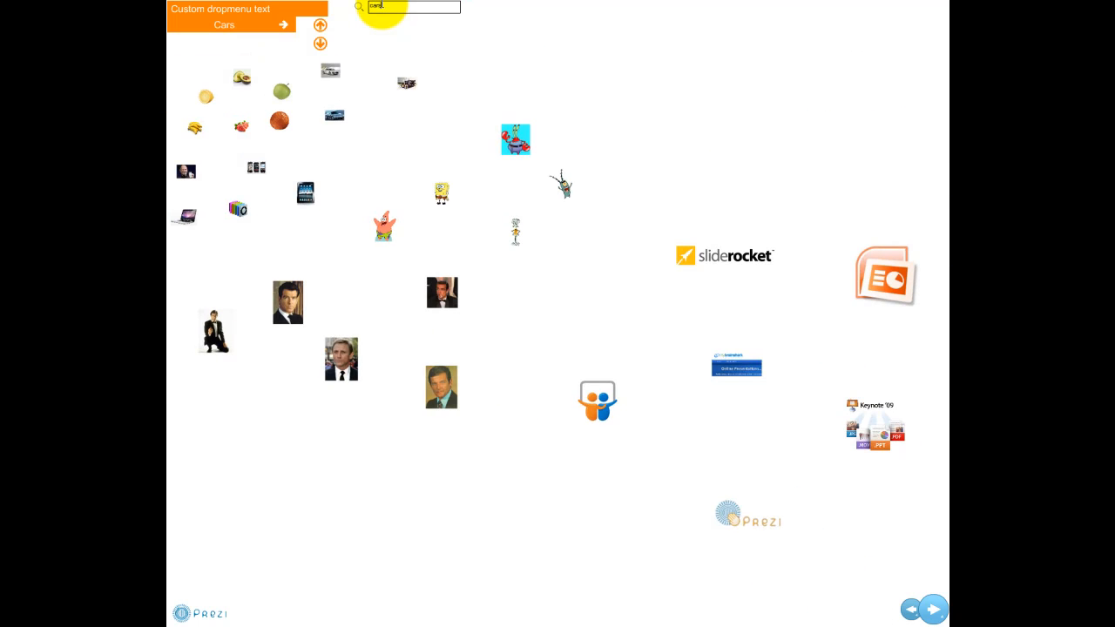
click(224, 25)
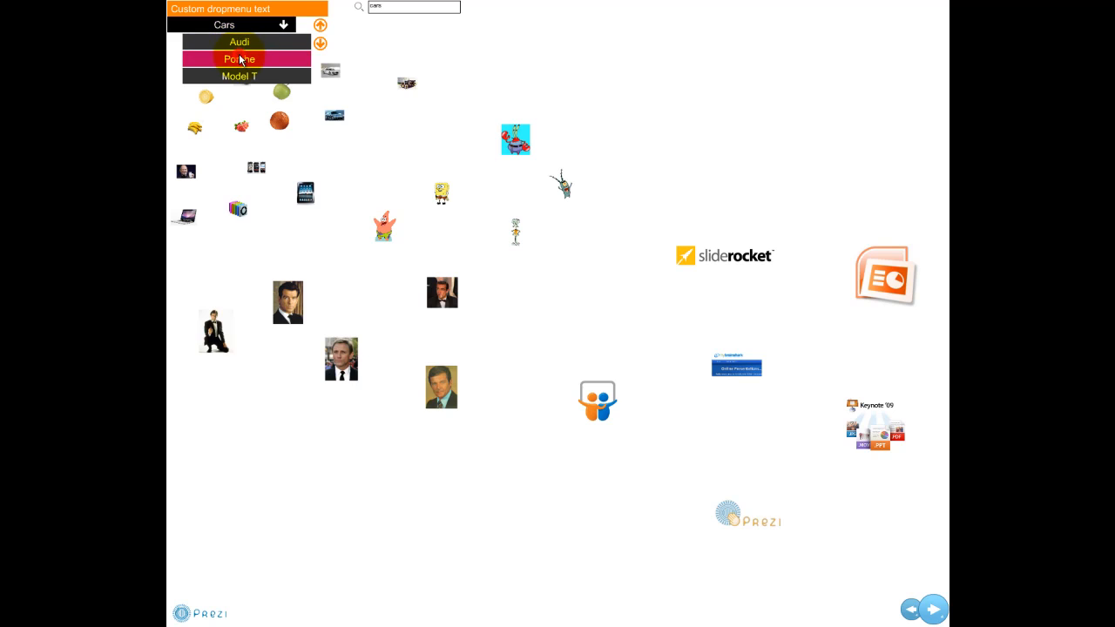
click(240, 59)
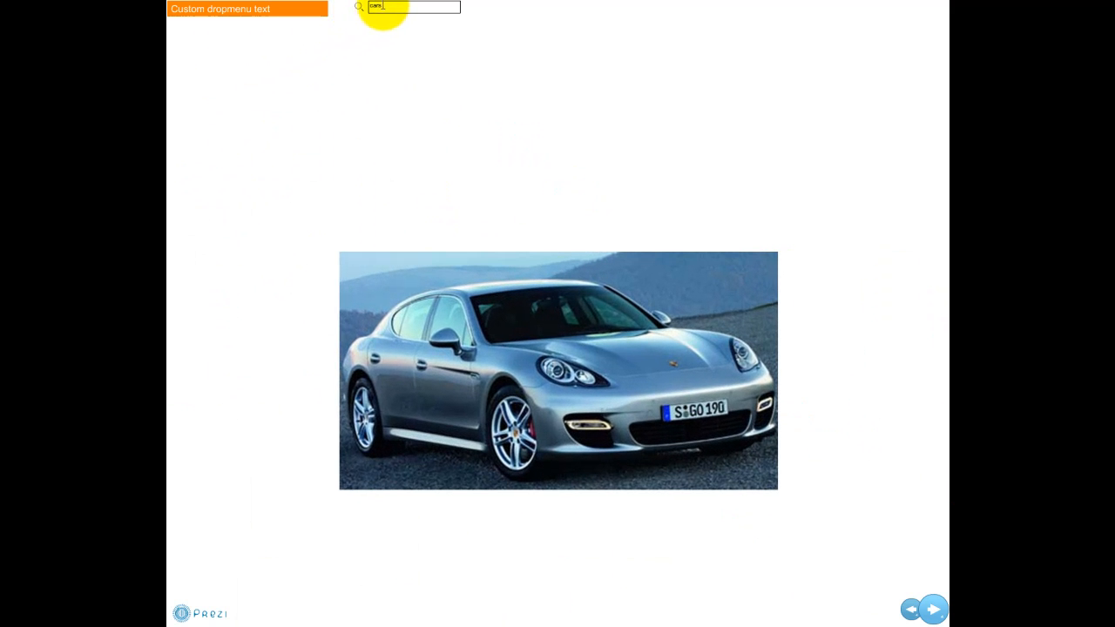
Search the presentation's menu for "peep" and browse the SpongeBob peeps and Bond Peeps categories
drag(393, 5, 357, 8)
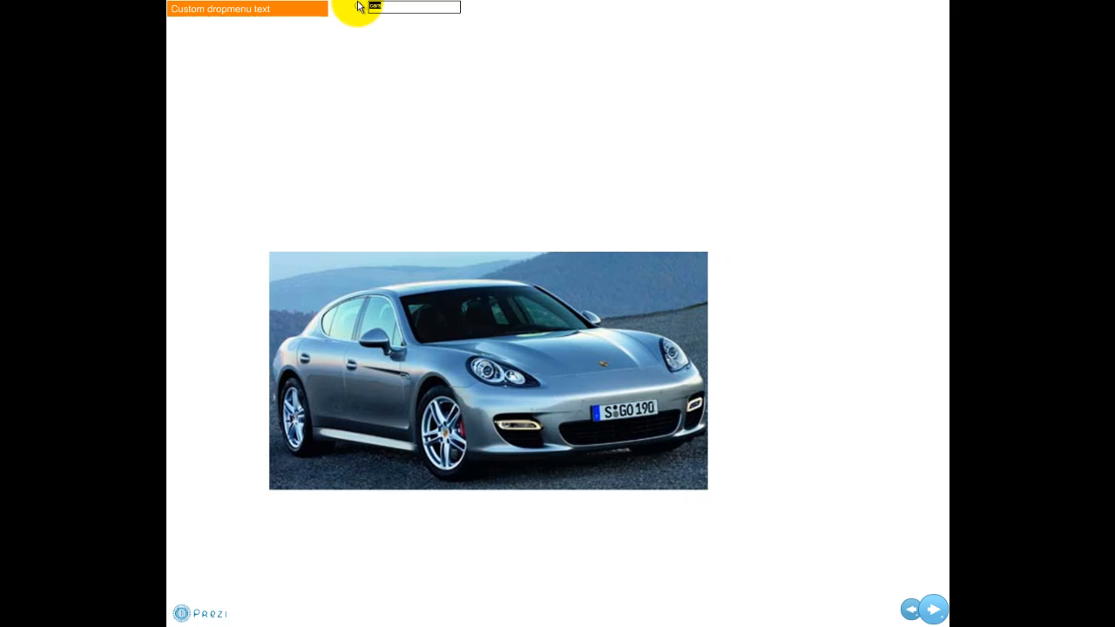
text(peep)
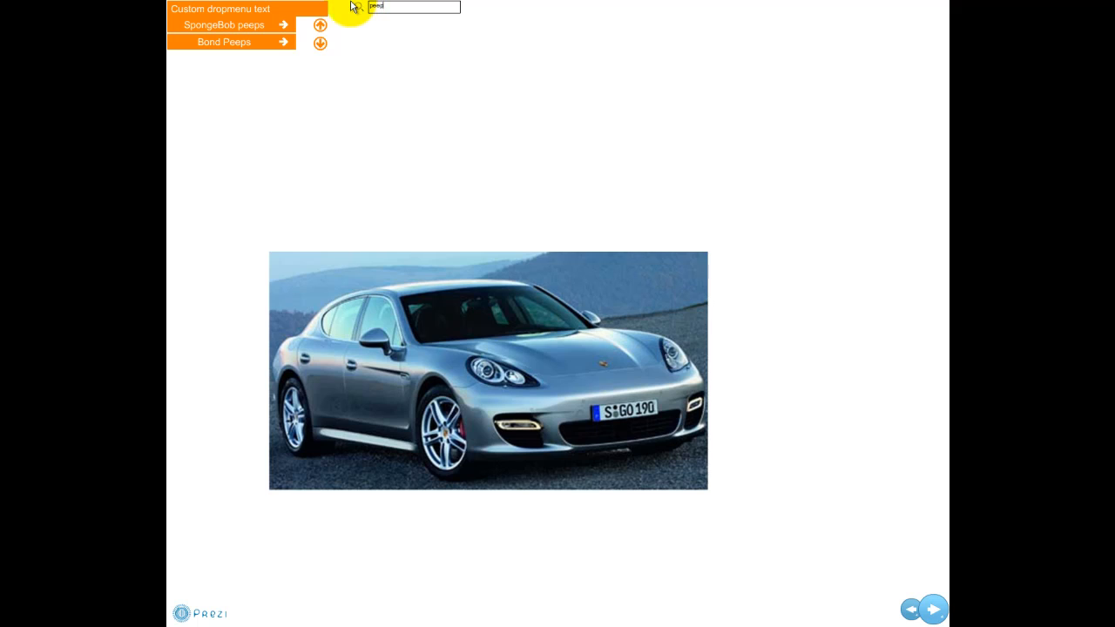
click(253, 26)
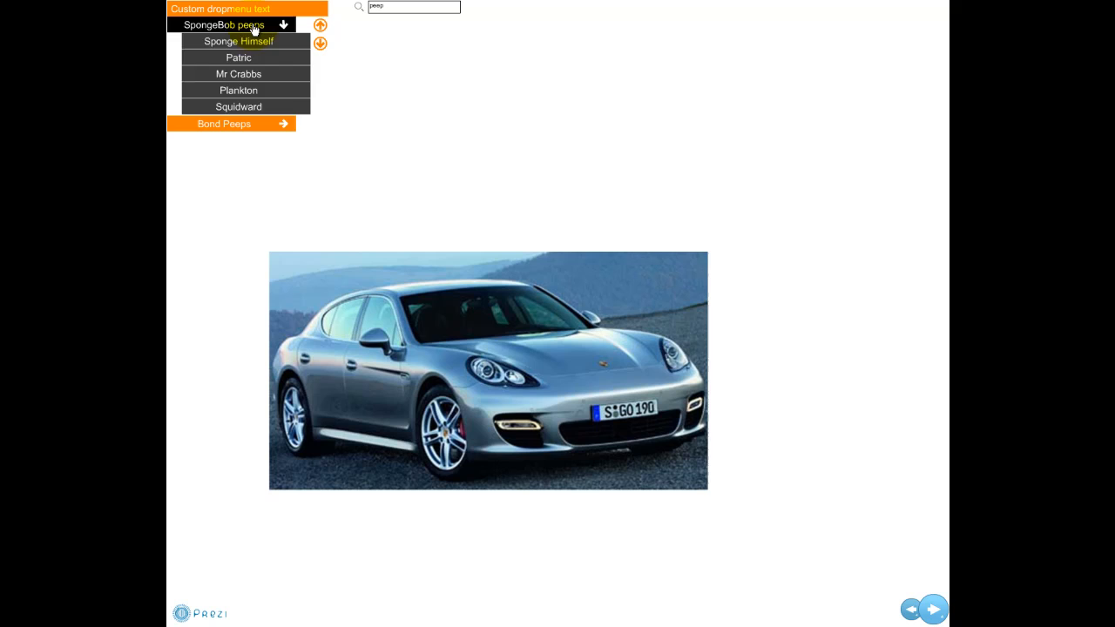
click(239, 123)
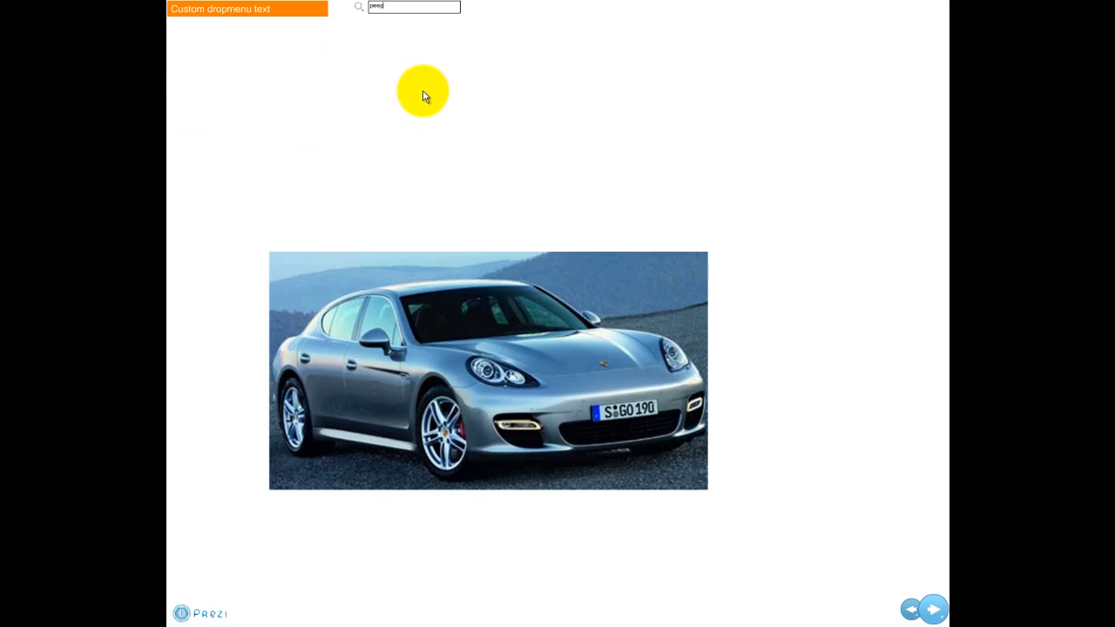
Leave full screen and clear the menu search to browse the SpongeBob peeps category in the full list
key(Escape)
mouse_move(346, 197)
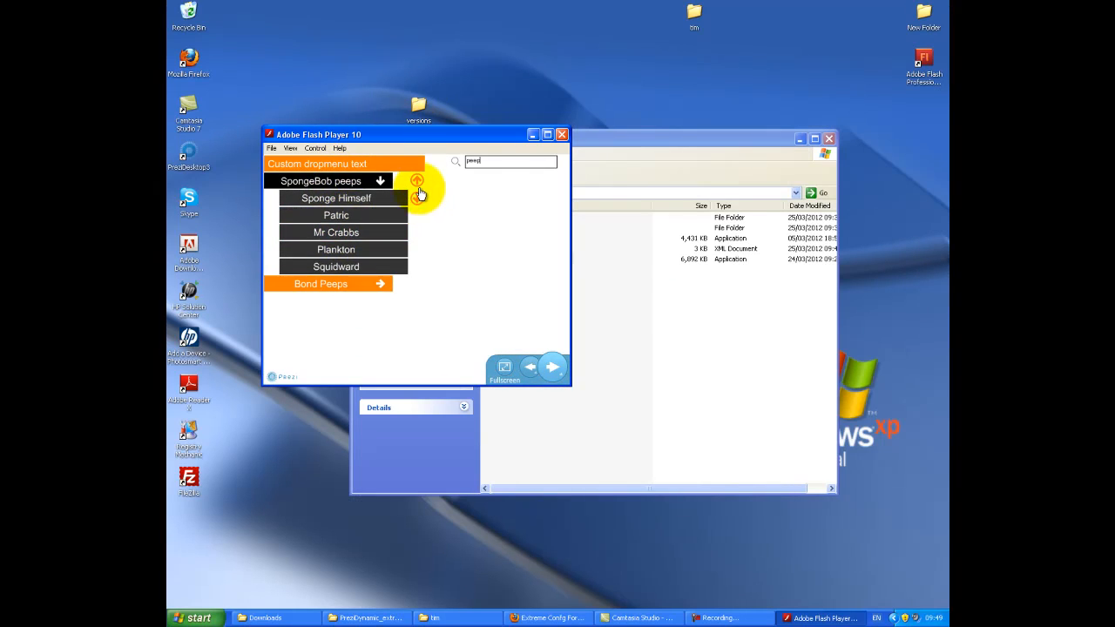
key(BackSpace)
key(BackSpace)
key(BackSpace)
key(BackSpace)
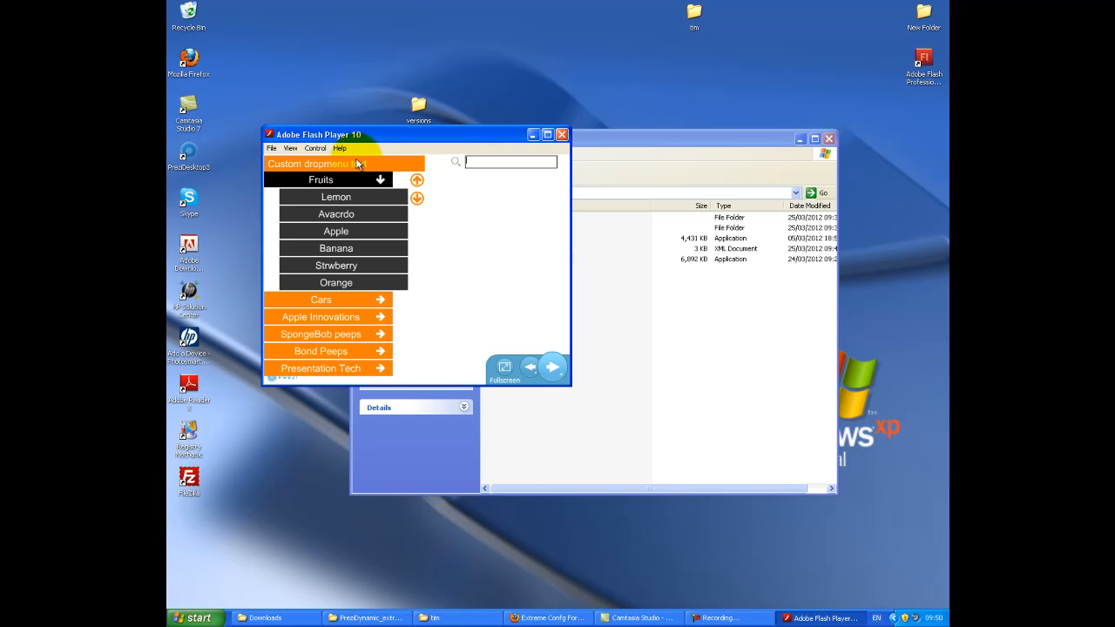
click(320, 334)
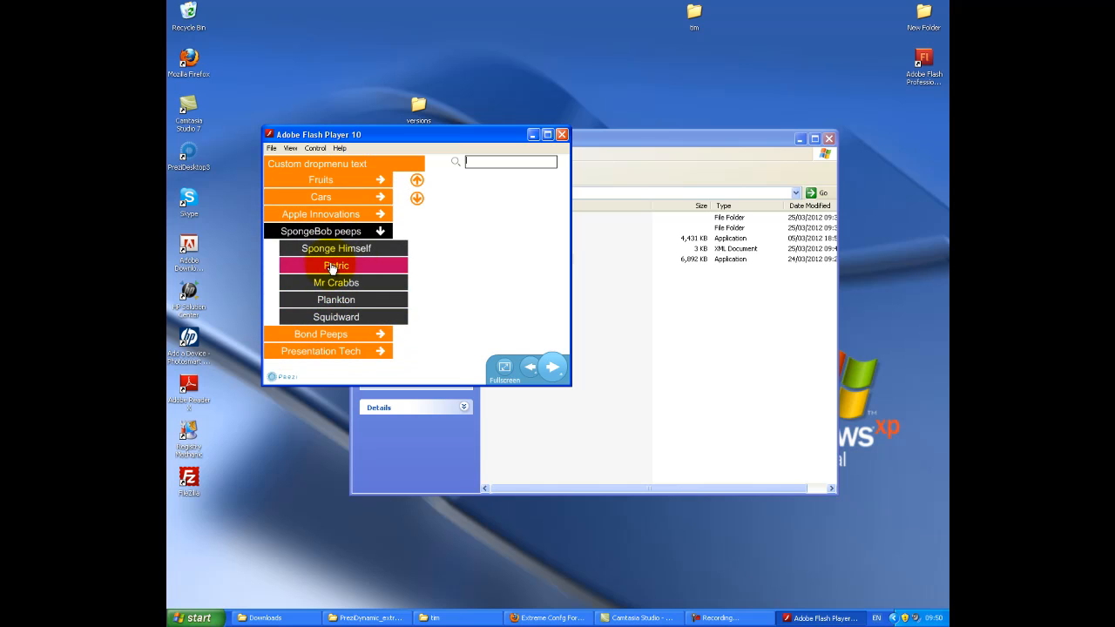
Close the presentation player and open the Extreme Confg Form from the PreziDynamic page in Firefox
click(561, 135)
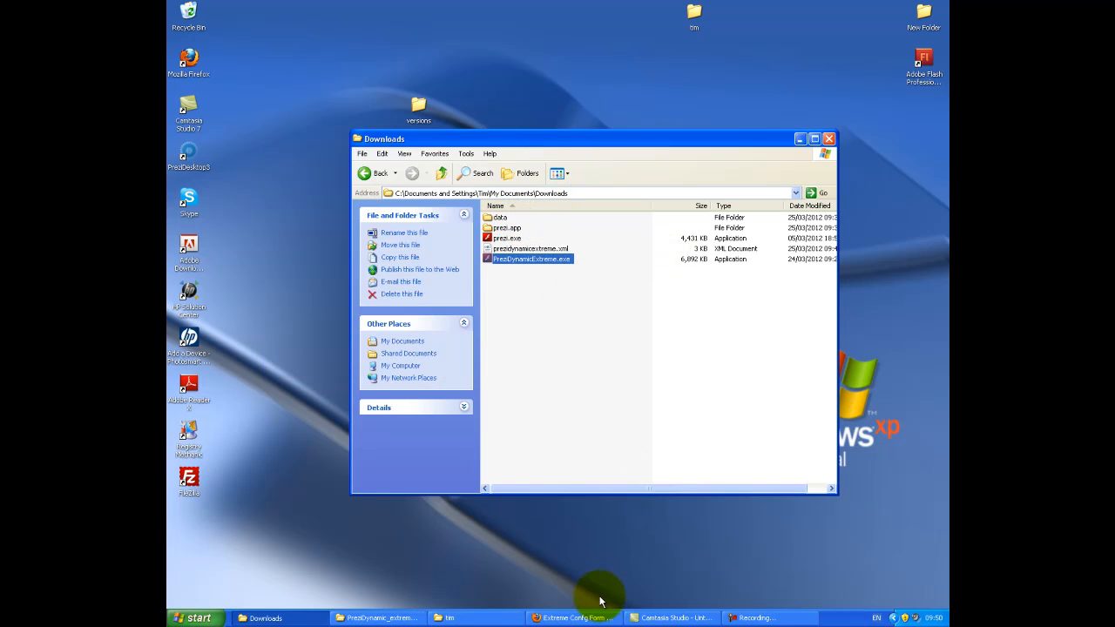
click(583, 619)
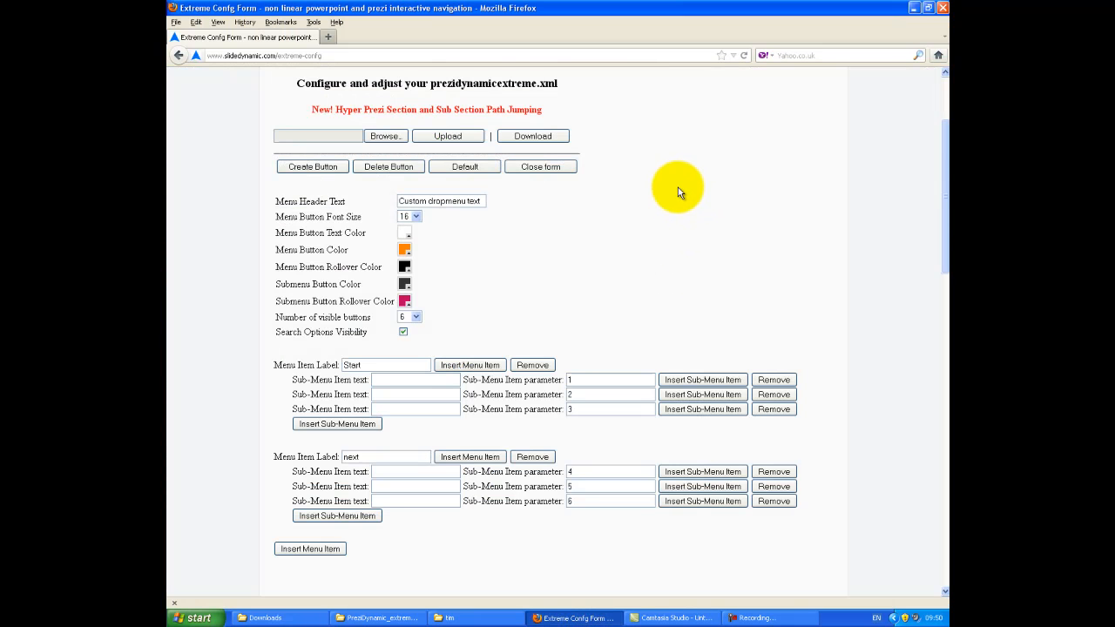
click(176, 57)
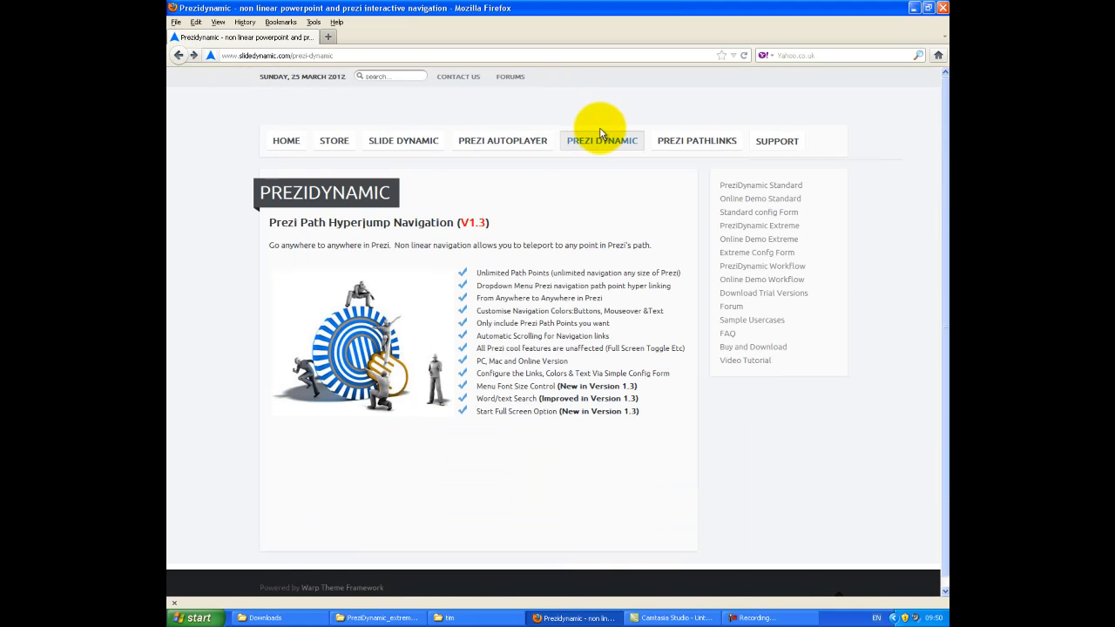
click(734, 253)
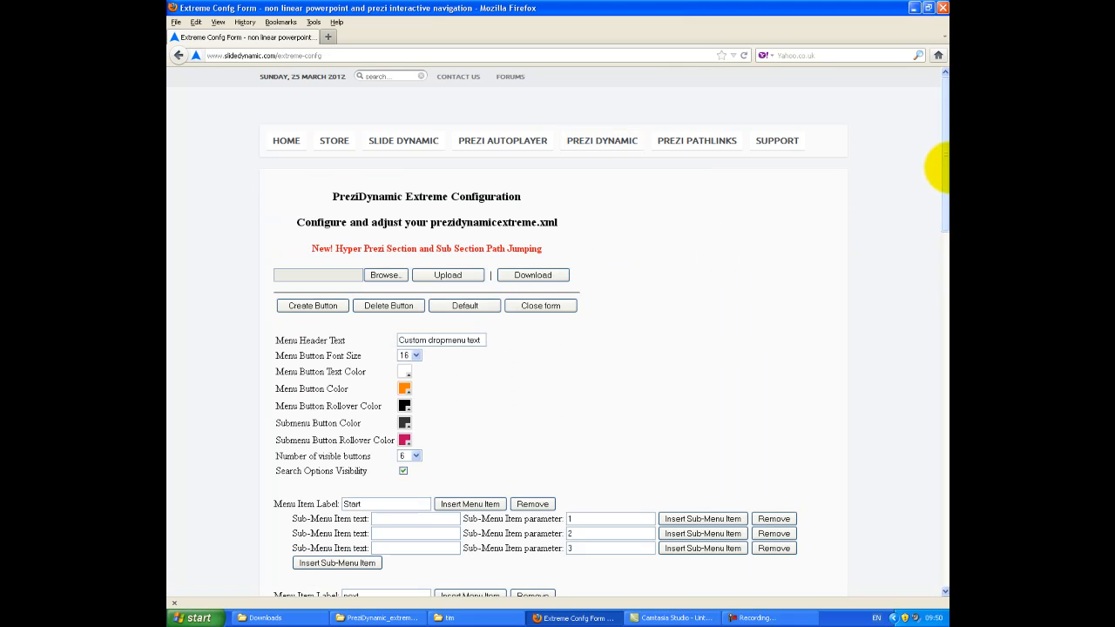
drag(945, 171, 943, 218)
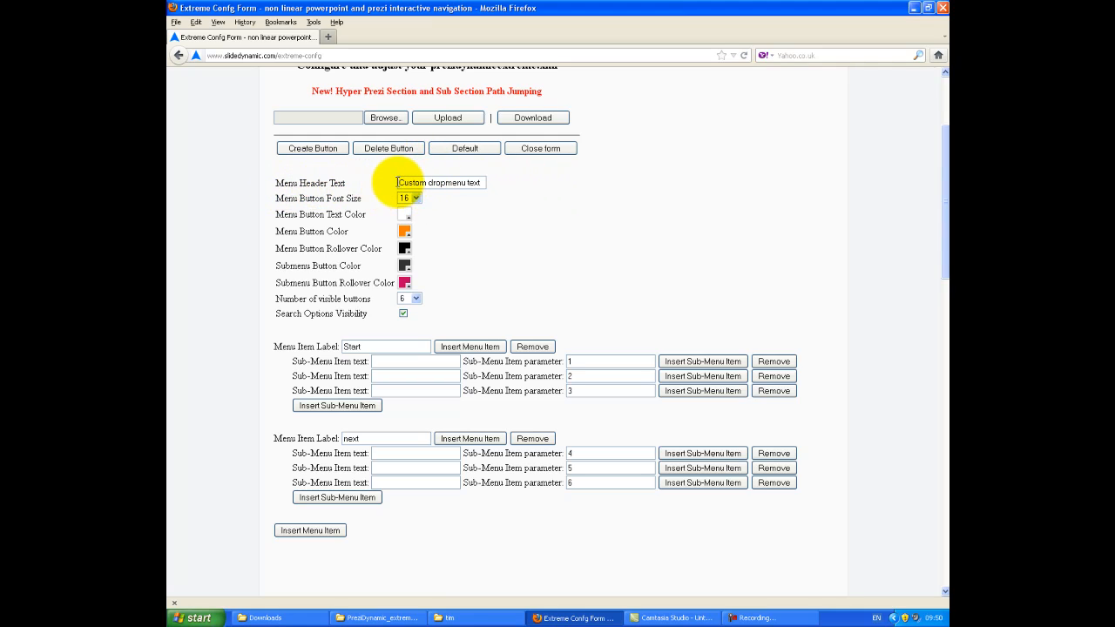
click(415, 198)
click(417, 199)
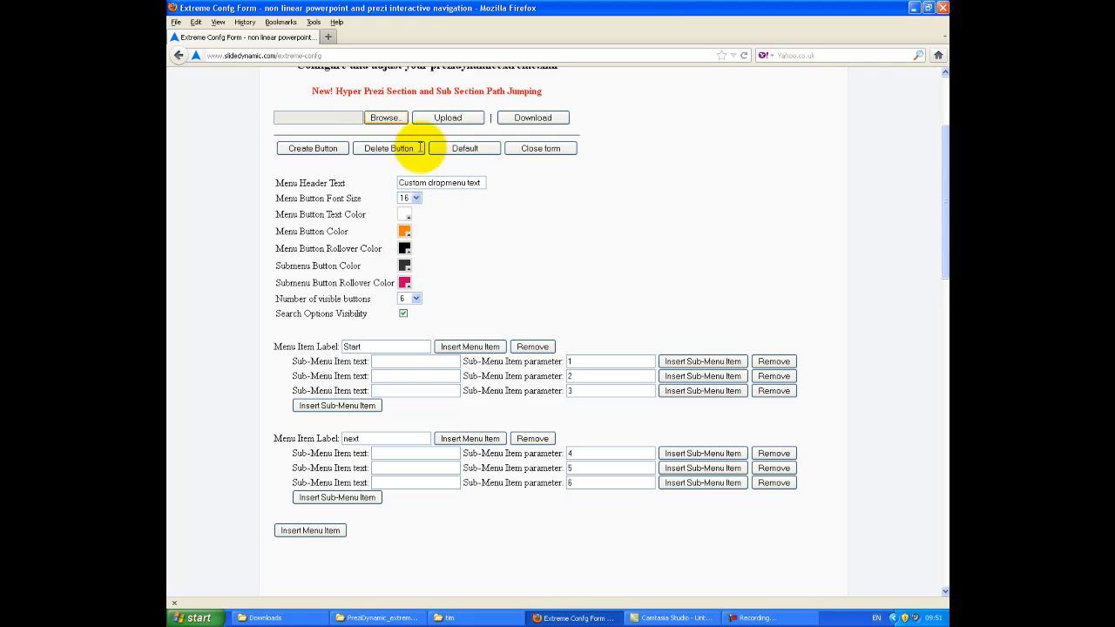
Upload prezidynamicextreme.xml from the Downloads folder to the configuration form
click(387, 118)
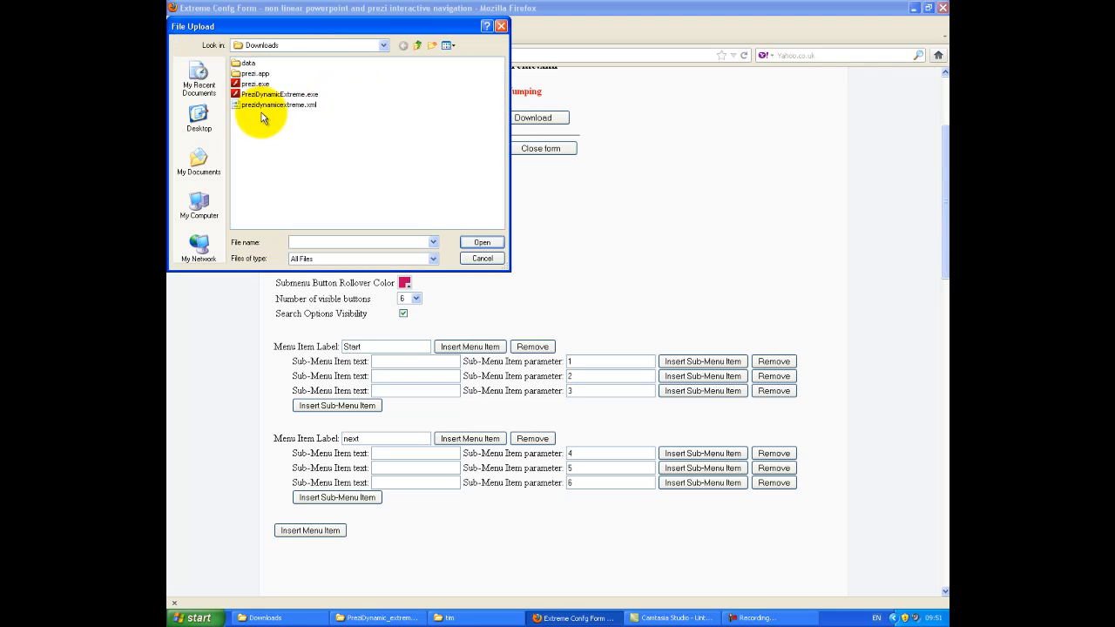
click(266, 106)
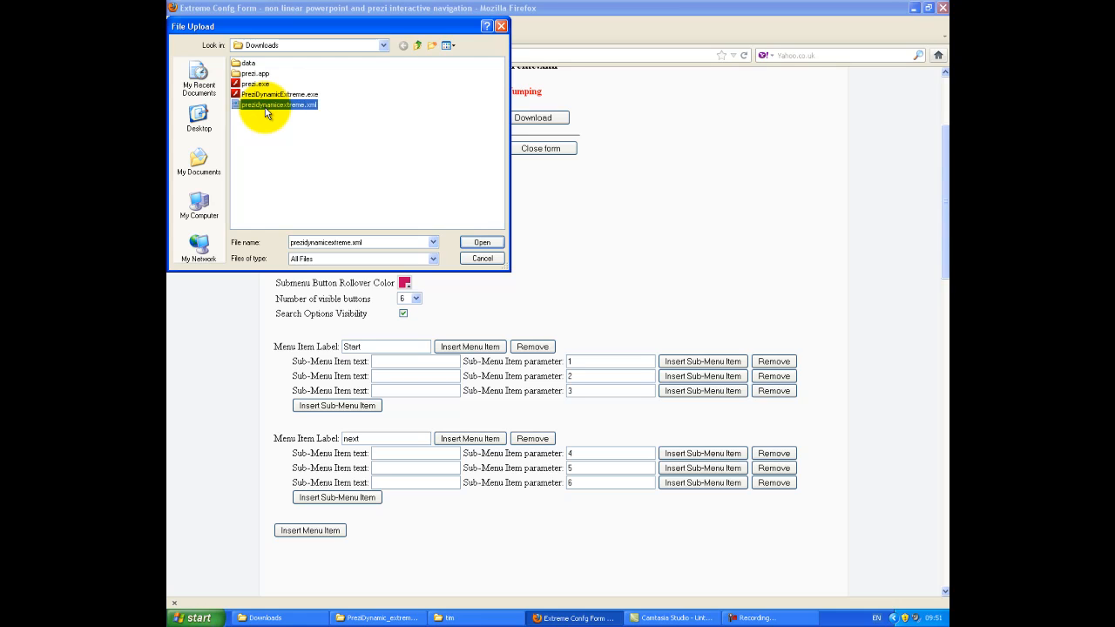
click(483, 242)
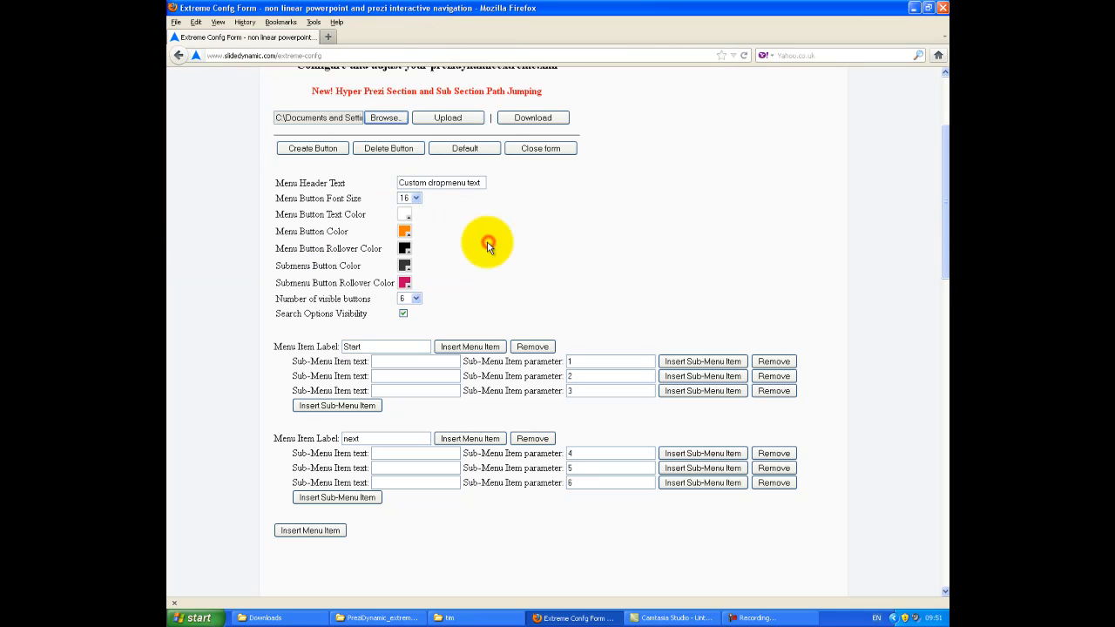
click(432, 120)
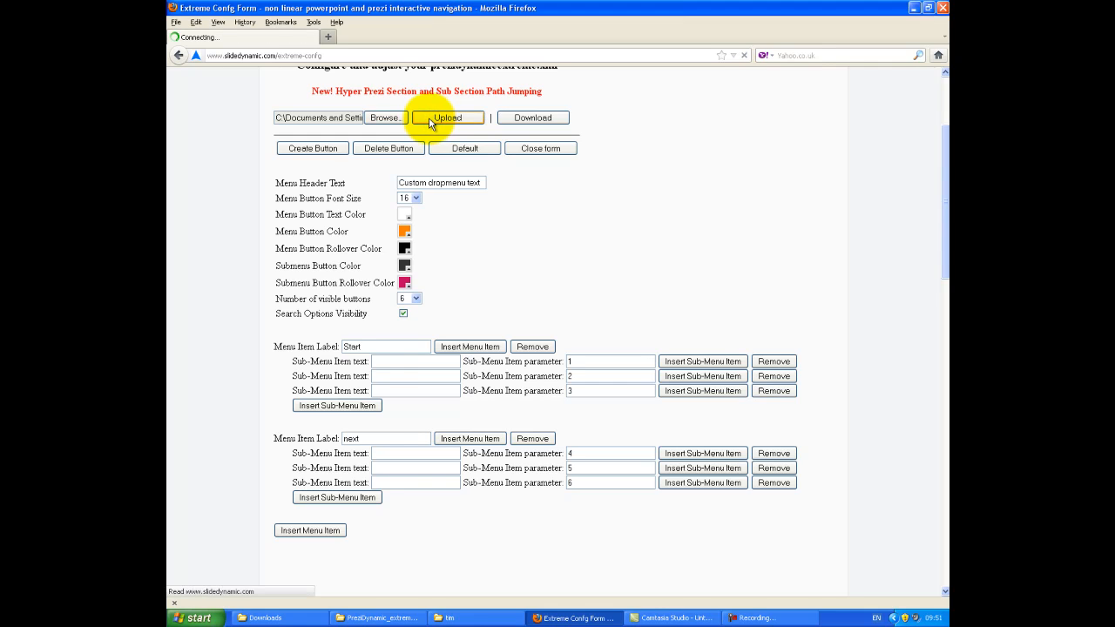
Turn Search Options Visibility off and back on
mouse_move(943, 183)
mouse_down()
mouse_move(941, 224)
mouse_move(943, 192)
mouse_up()
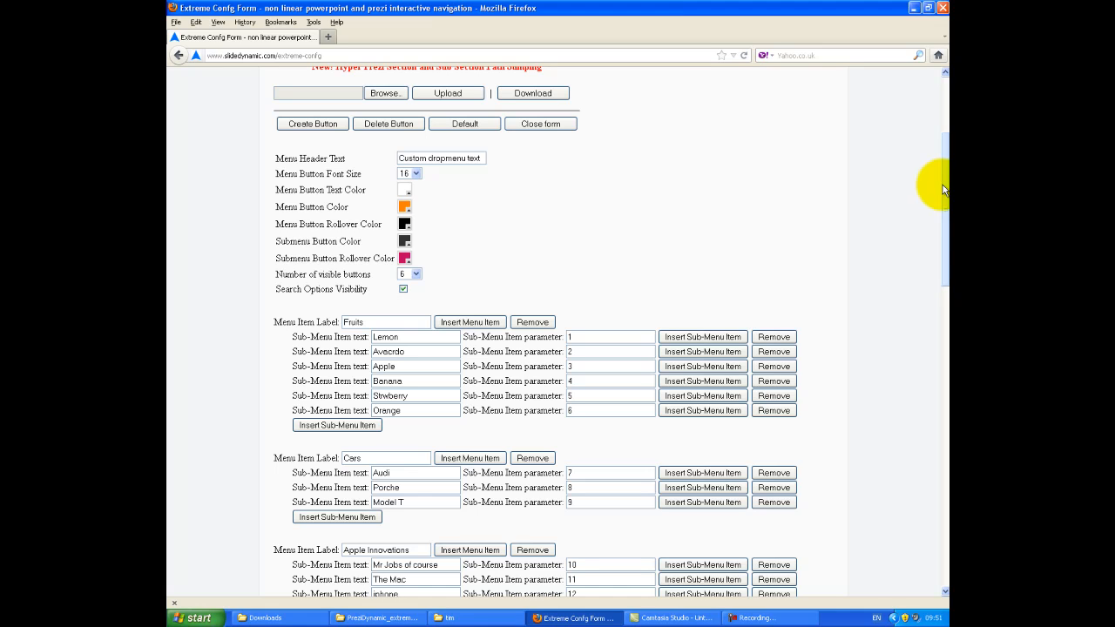
drag(943, 190, 941, 204)
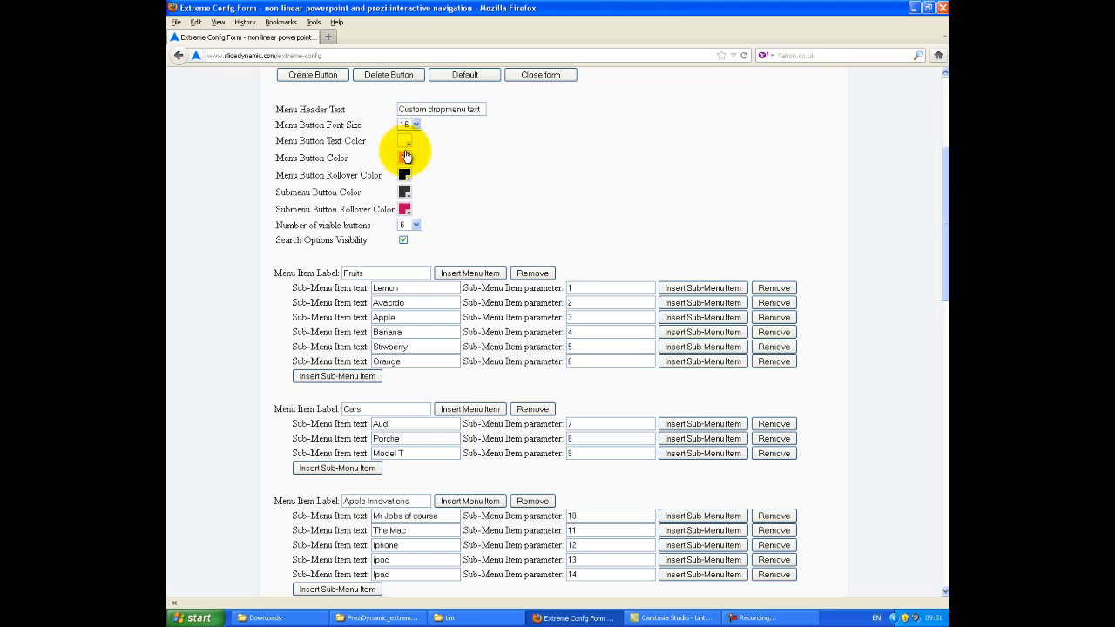
click(403, 241)
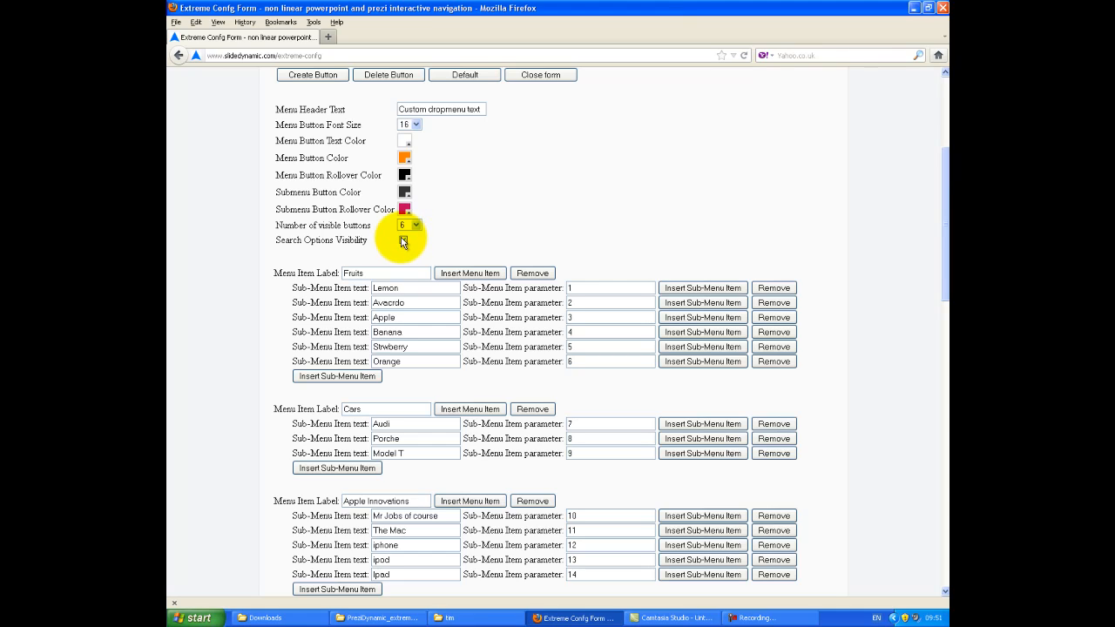
click(402, 241)
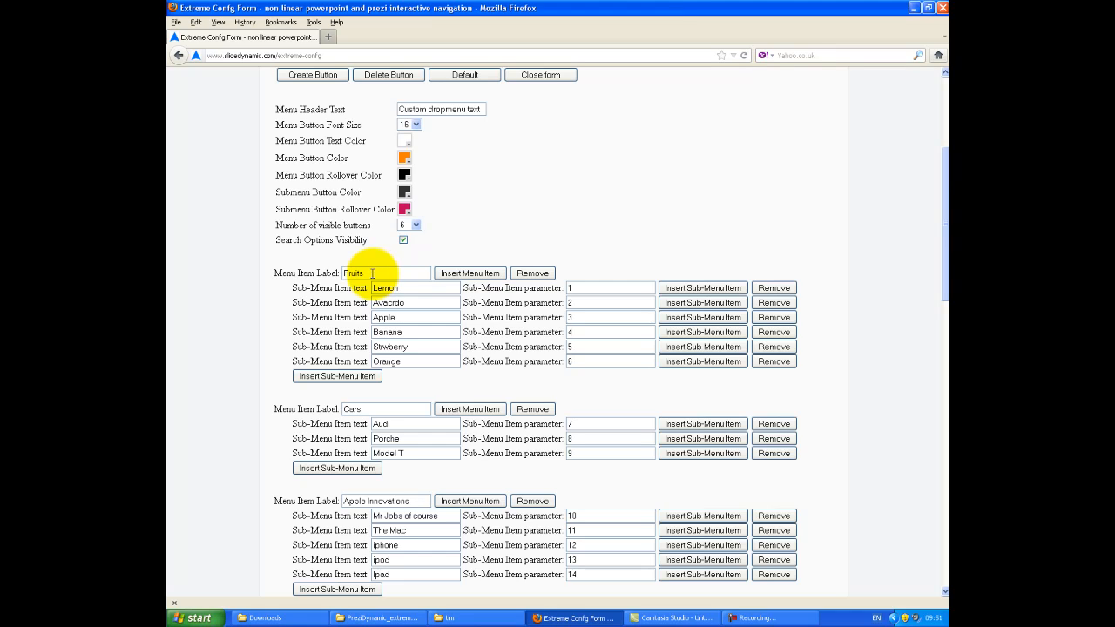
Rename the Fruits menu item label to "Fruits of the world"
double_click(353, 272)
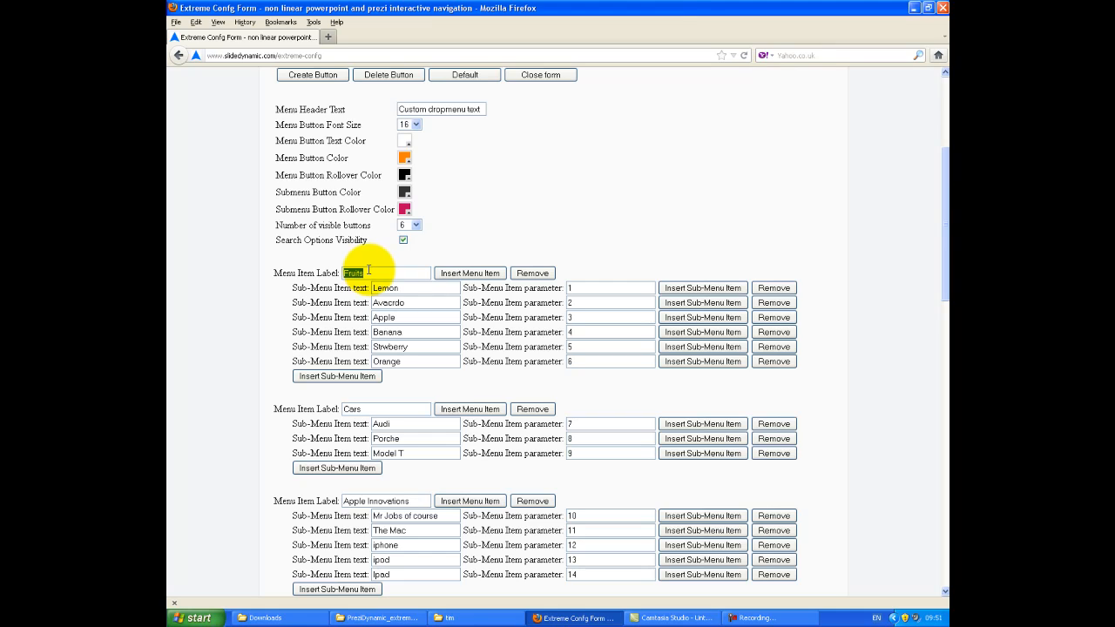
text(F)
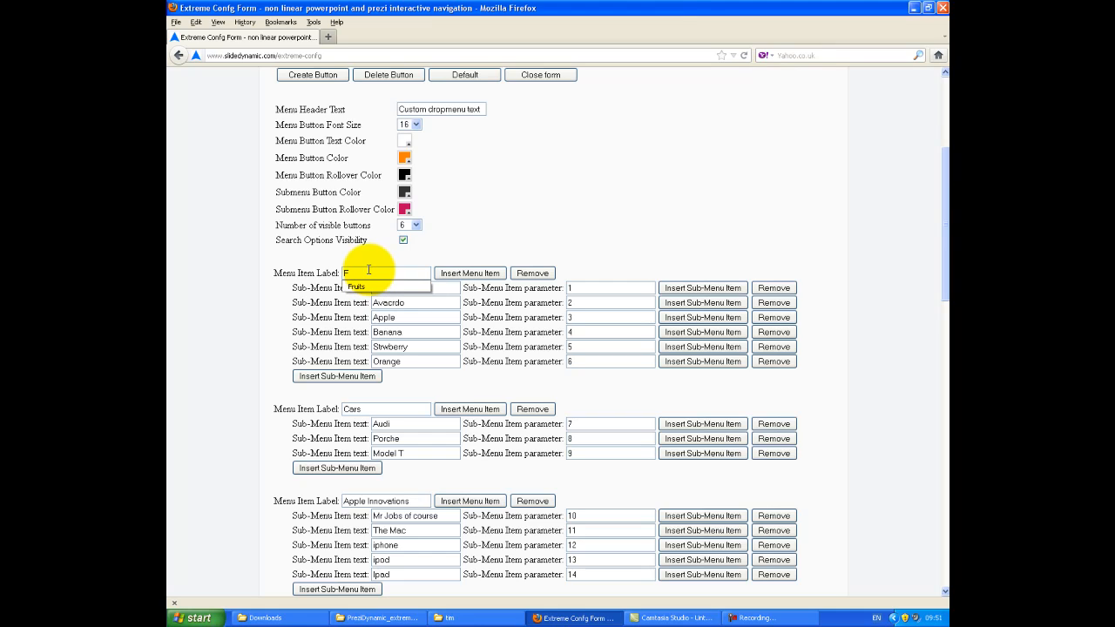
key(BackSpace)
text(Fru)
text(its an)
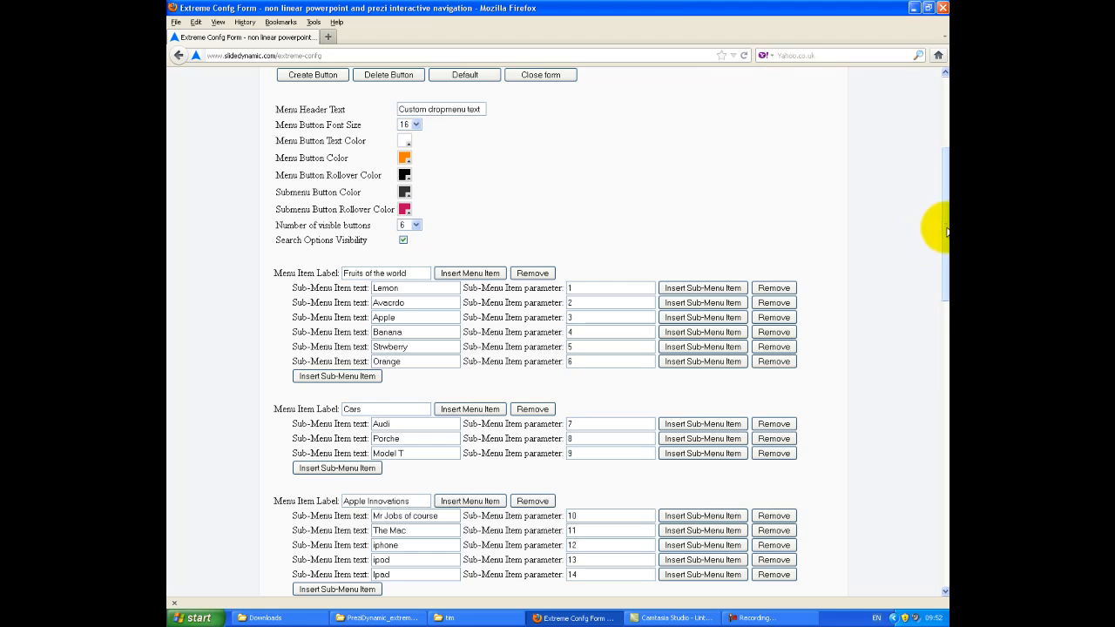
Insert a sub-menu item "melon" above Banana in the fruits group and remove the Orange sub-menu item
drag(944, 230, 945, 253)
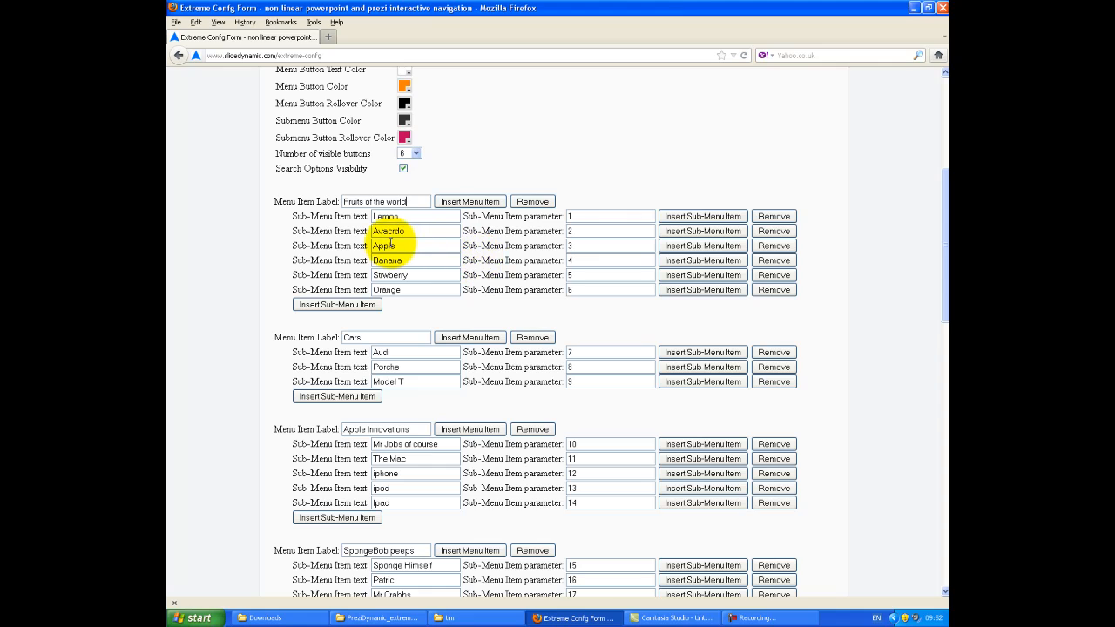
click(676, 259)
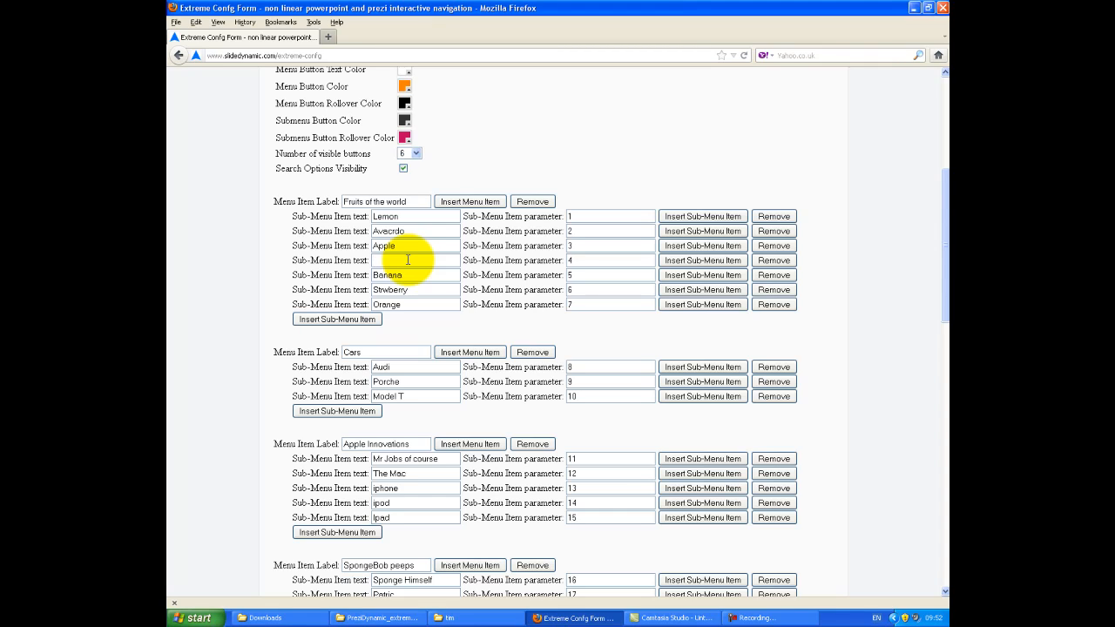
text(elon)
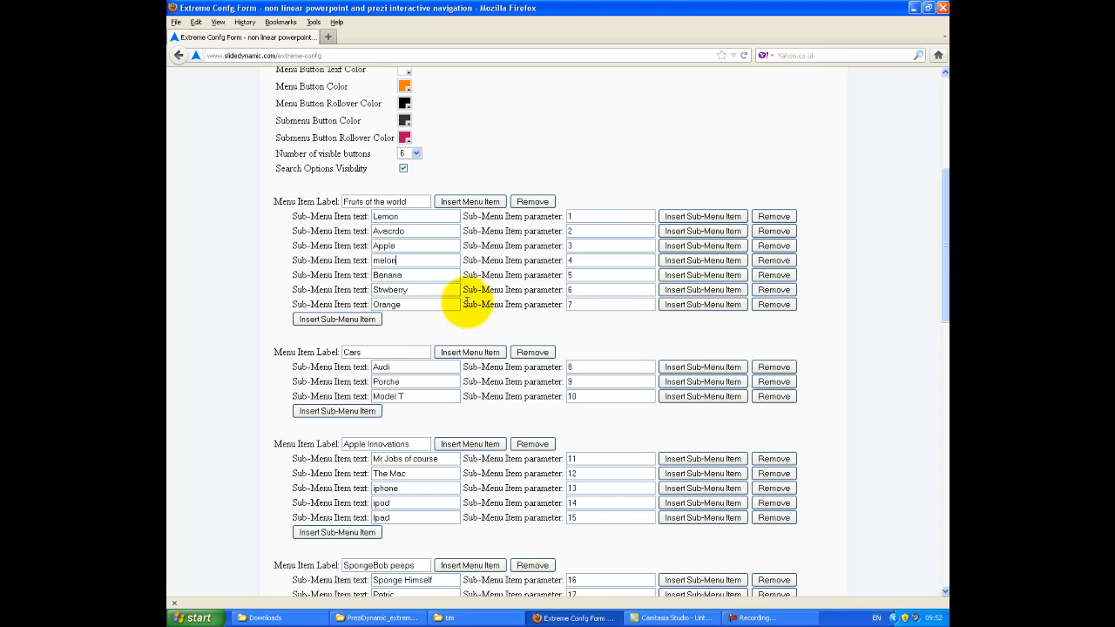
click(771, 306)
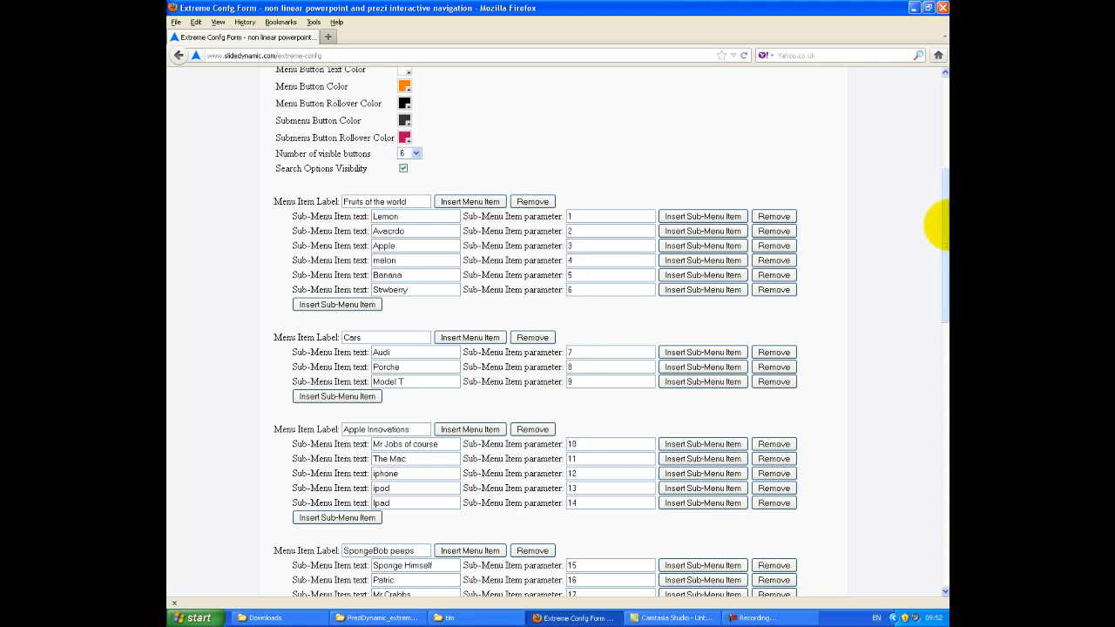
Remove the SpongeBob peeps menu item together with its sub-menu items
drag(943, 225, 943, 291)
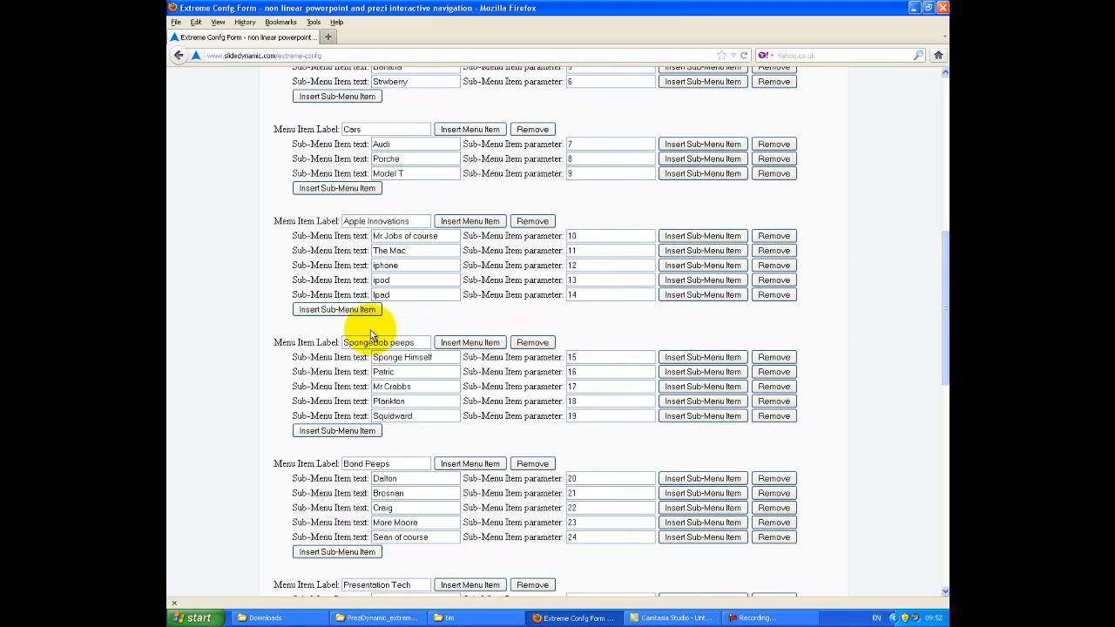
click(527, 342)
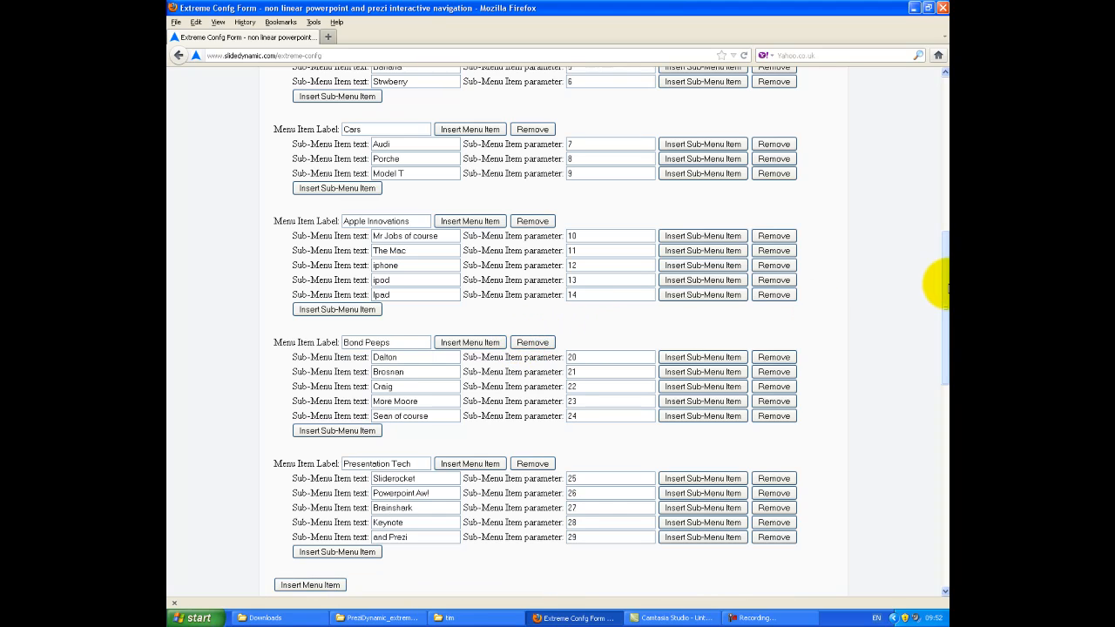
Add a blank sub-menu item below Model T in the Cars group and remove it again
drag(942, 284, 943, 274)
drag(943, 272, 945, 249)
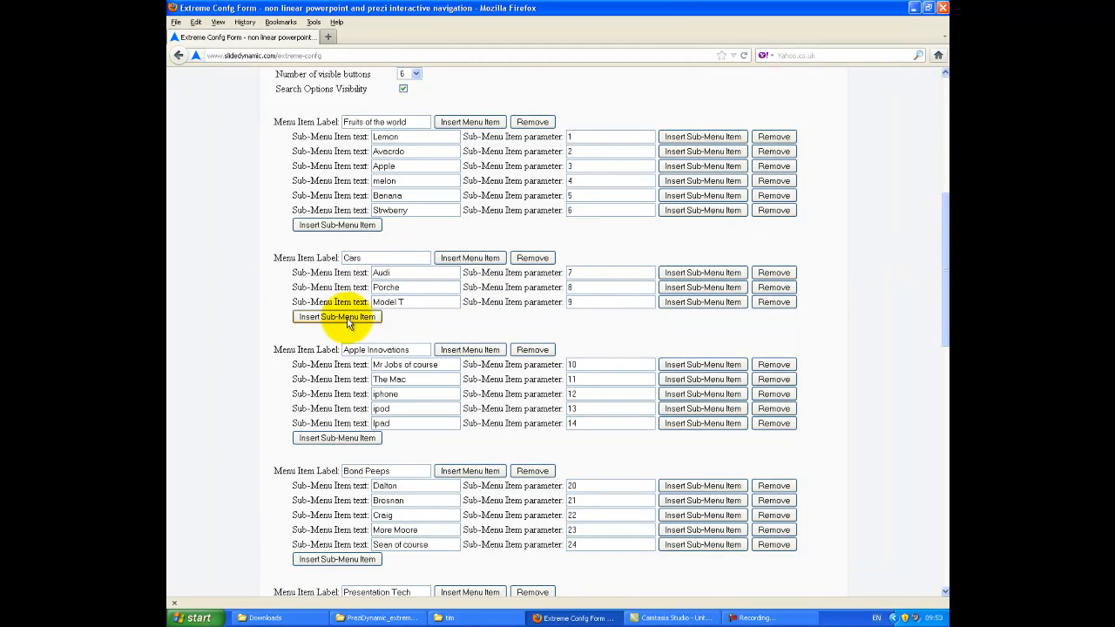
click(323, 319)
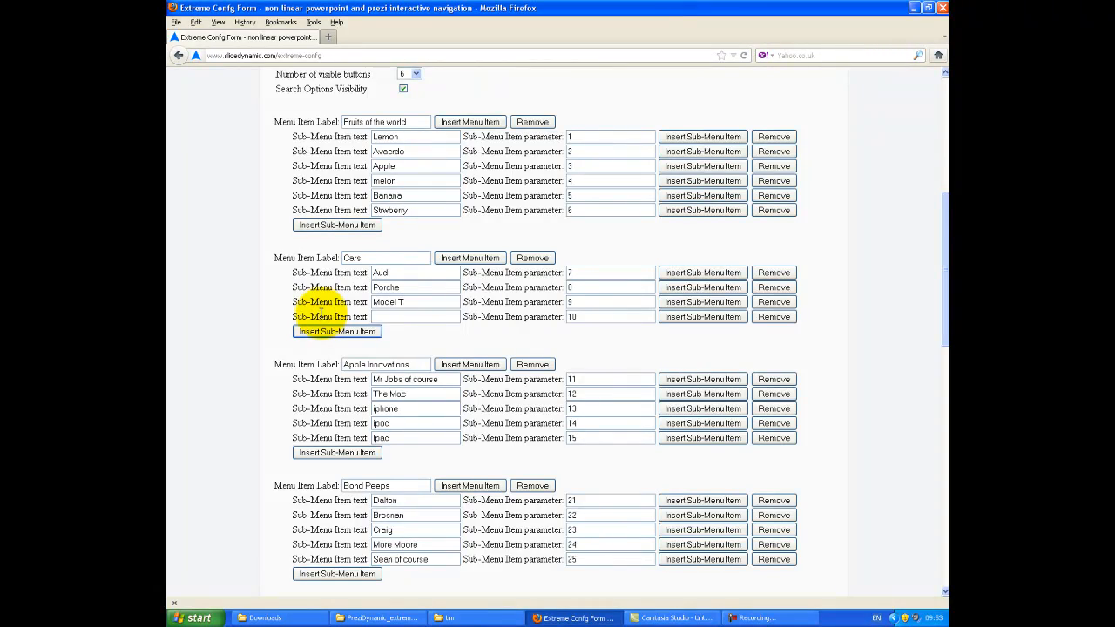
click(774, 317)
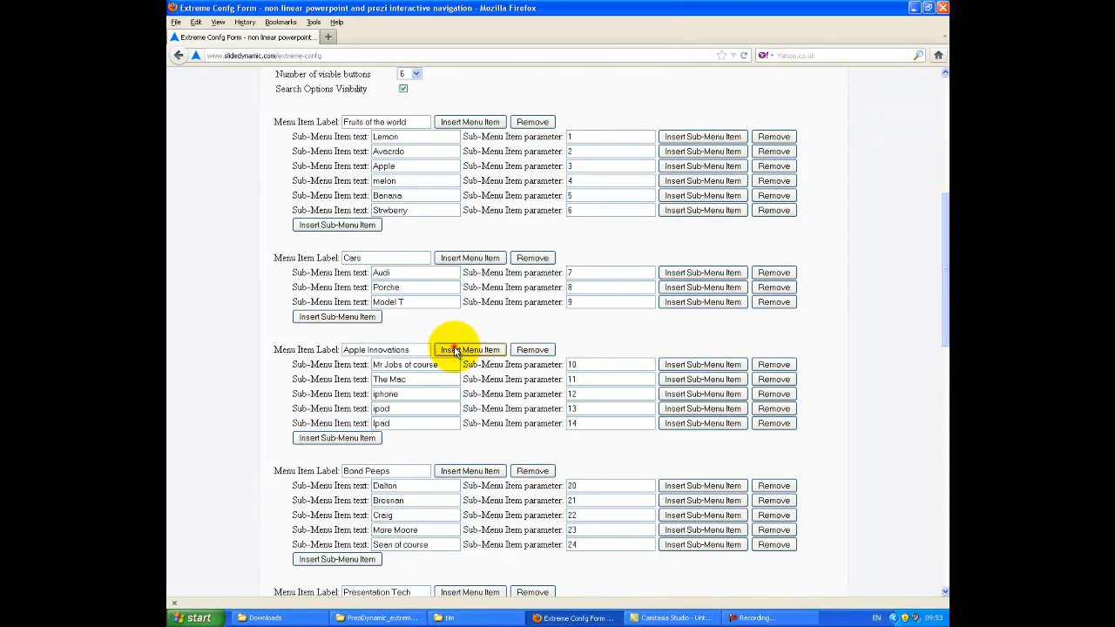
Insert a new menu item above Apple Innovations and label it "title"
click(453, 350)
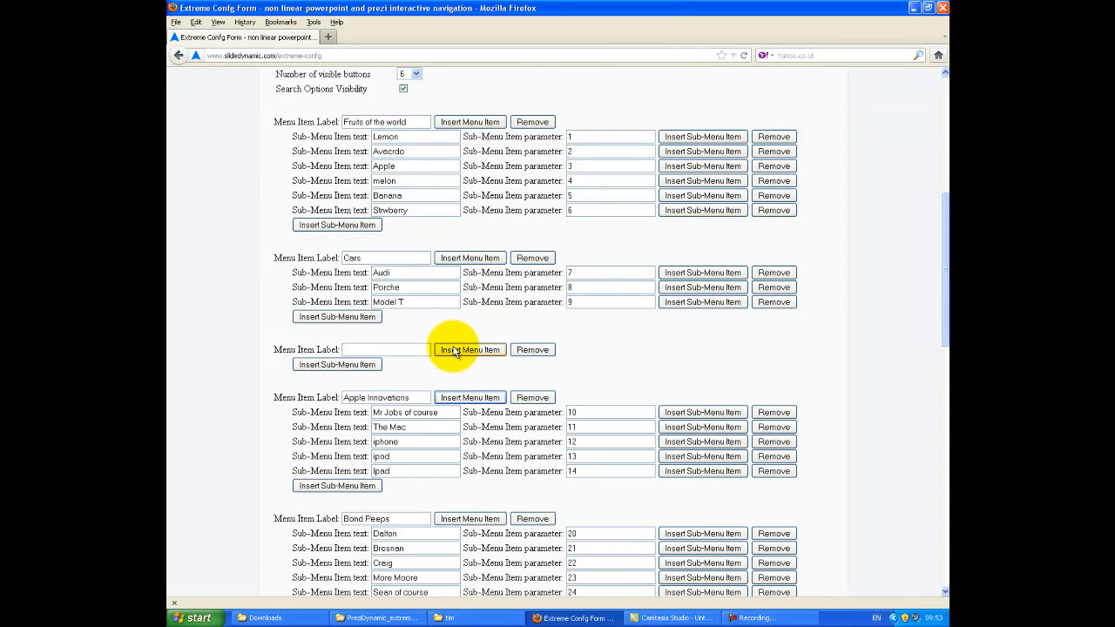
click(370, 350)
text(title)
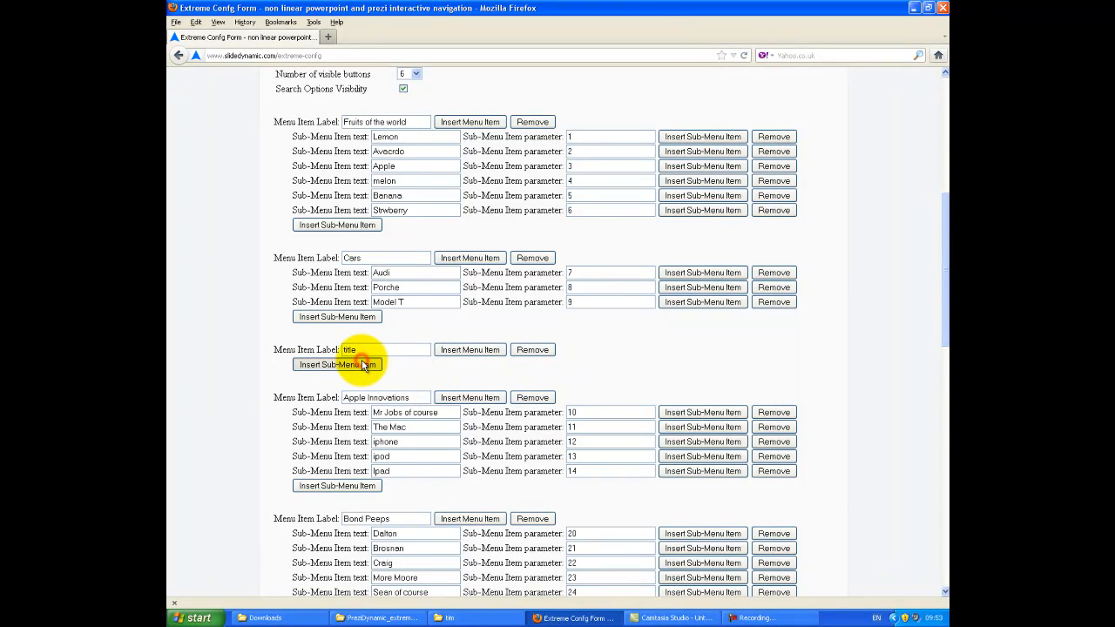
Add two blank sub-menu items to the "title" menu item
click(363, 365)
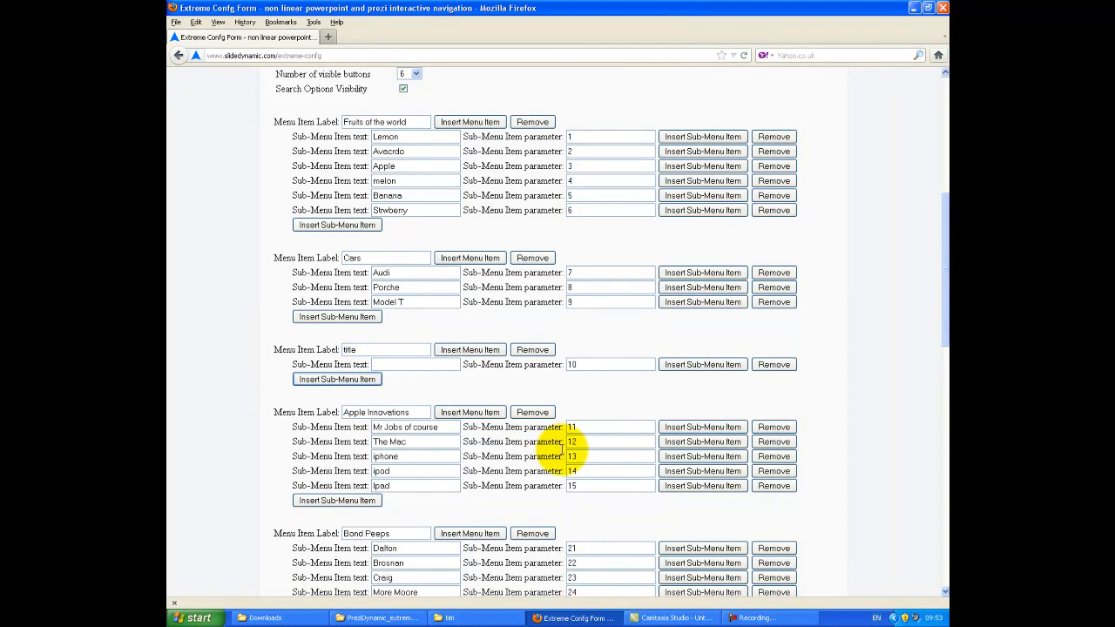
click(353, 384)
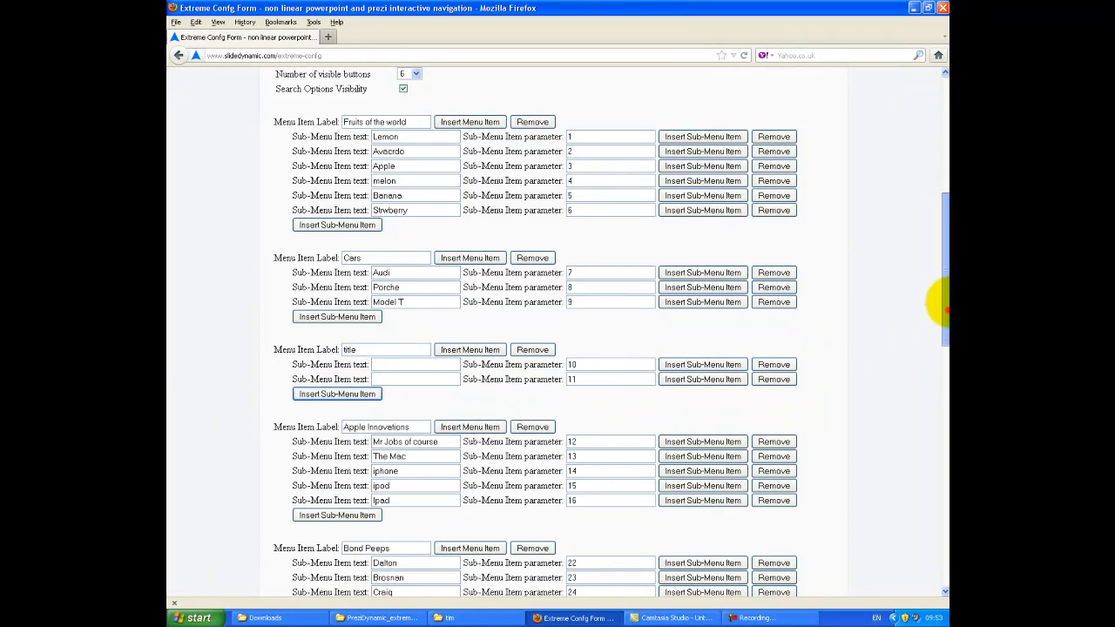
Download the configured prezidynamicextreme.xml from the form and save it to disk
scroll(940, 305, up, 4)
scroll(937, 349, down, 11)
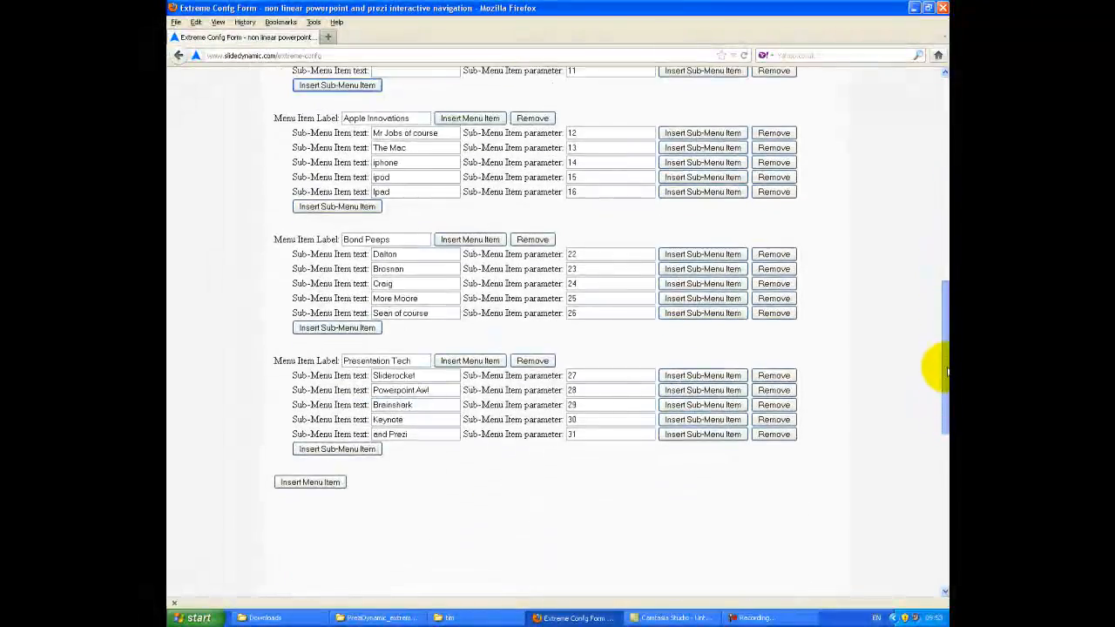
scroll(933, 340, up, 8)
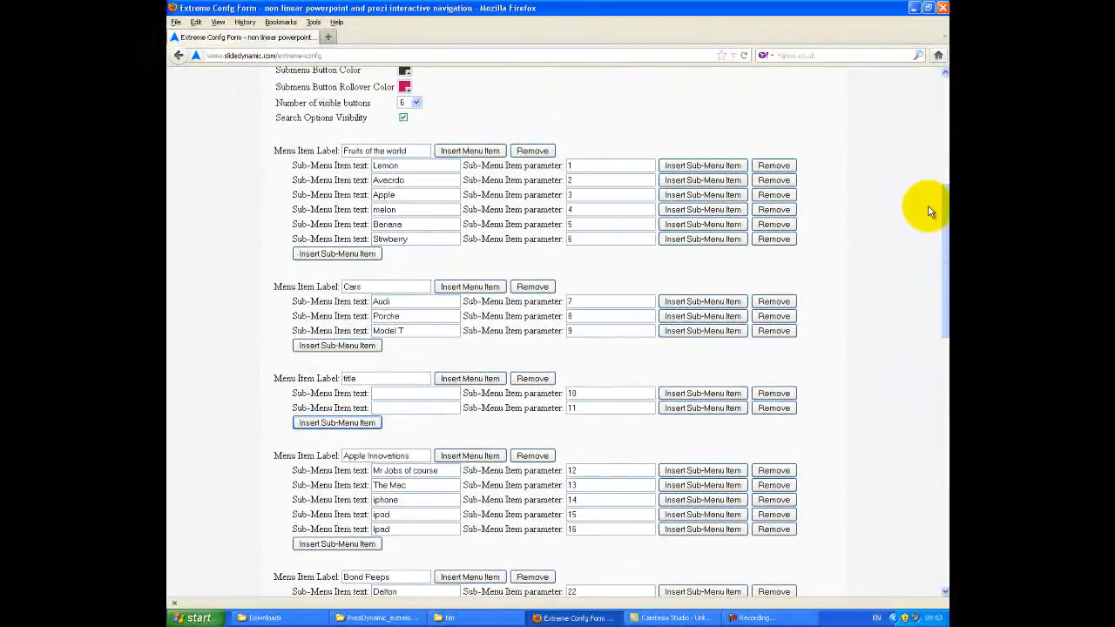
scroll(941, 166, up, 3)
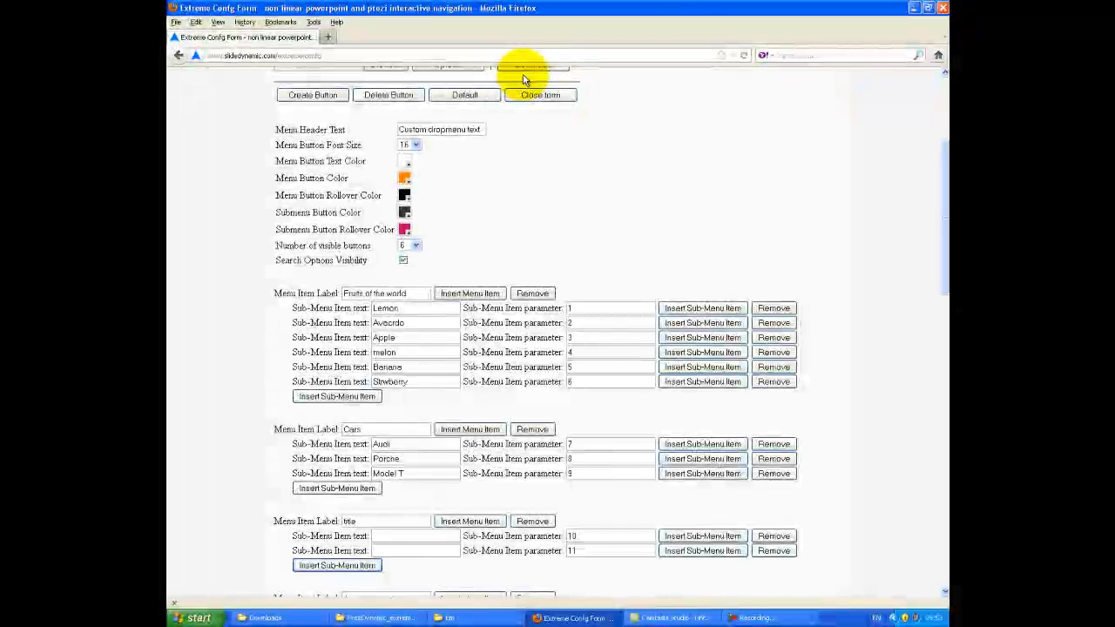
scroll(939, 200, up, 5)
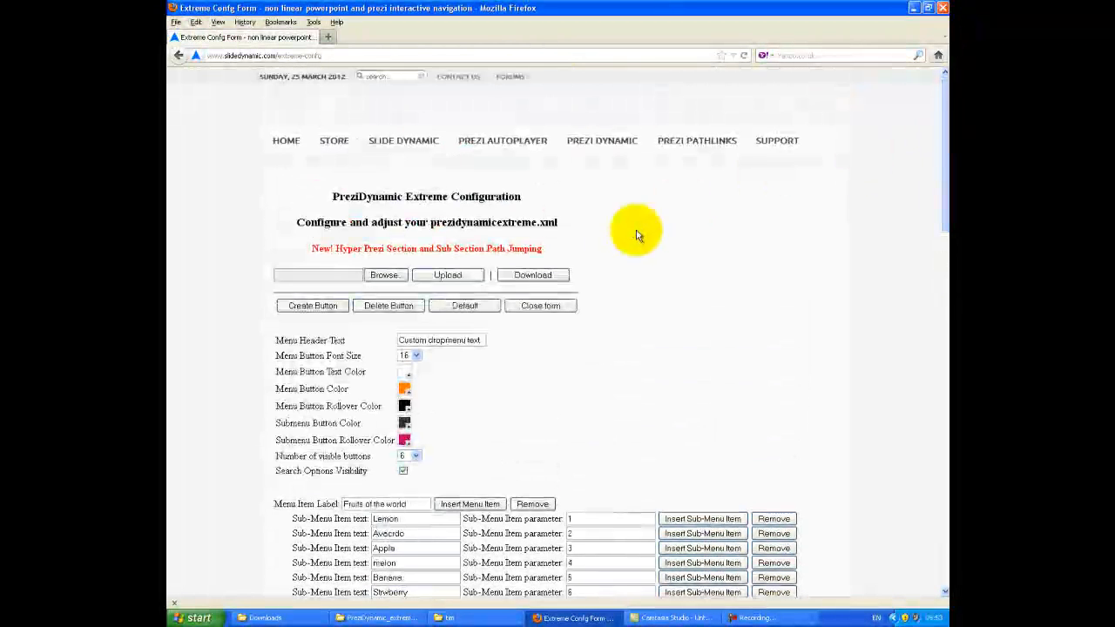
click(534, 275)
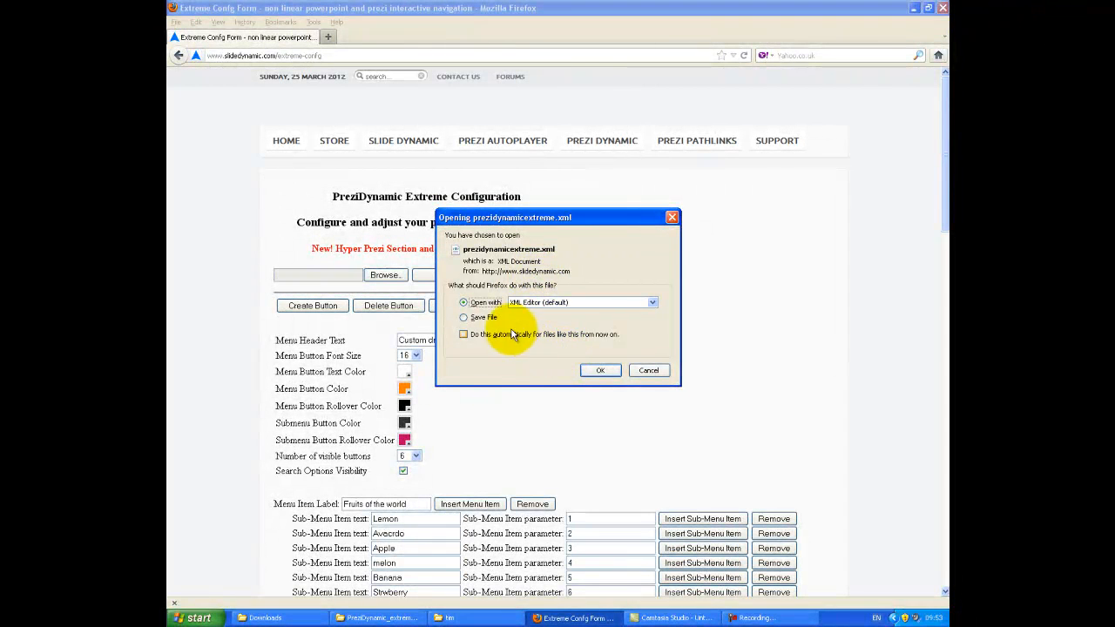
click(475, 318)
click(595, 372)
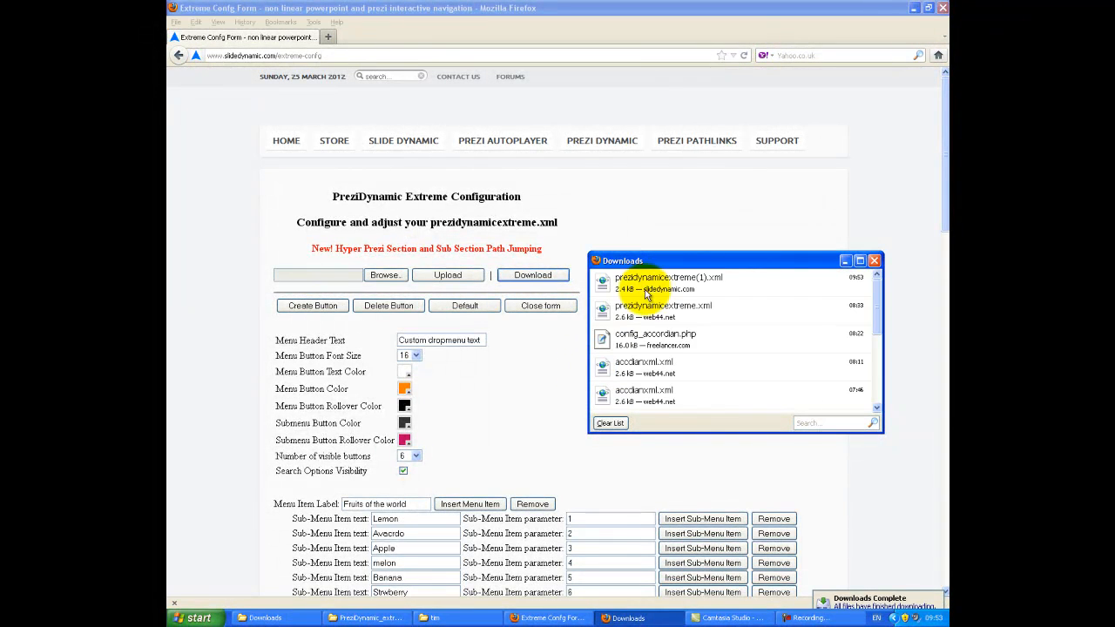
Open the folder containing the newly downloaded prezidynamicextreme(1).xml
click(650, 285)
right_click(650, 285)
click(665, 303)
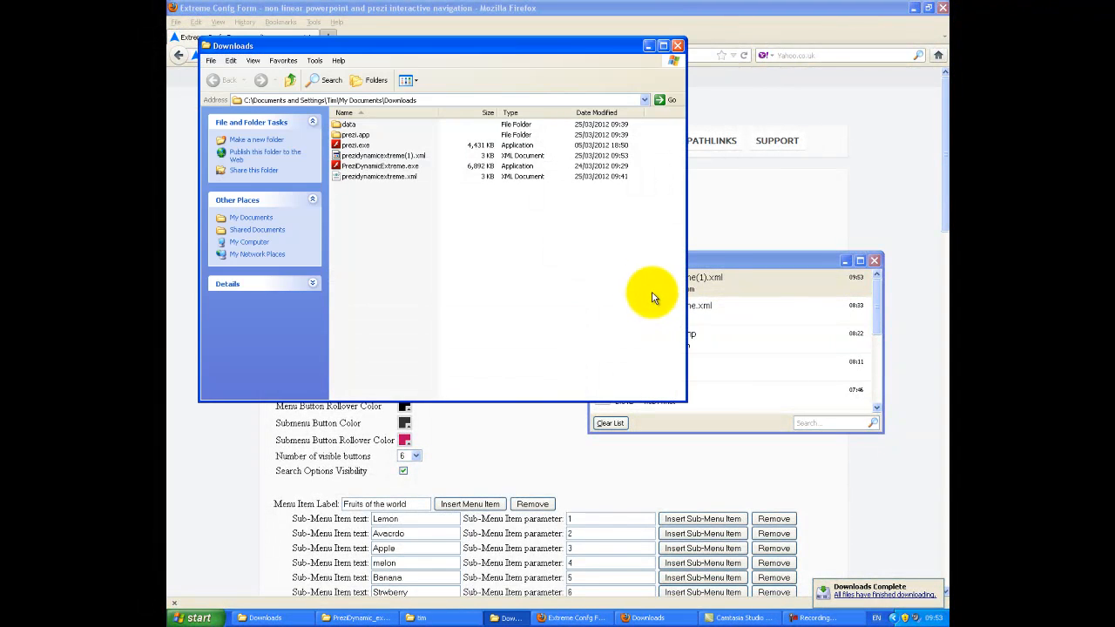
Delete the old prezidynamicextreme.xml and rename prezidynamicextreme(1).xml to prezidynamicextreme.xml
click(401, 178)
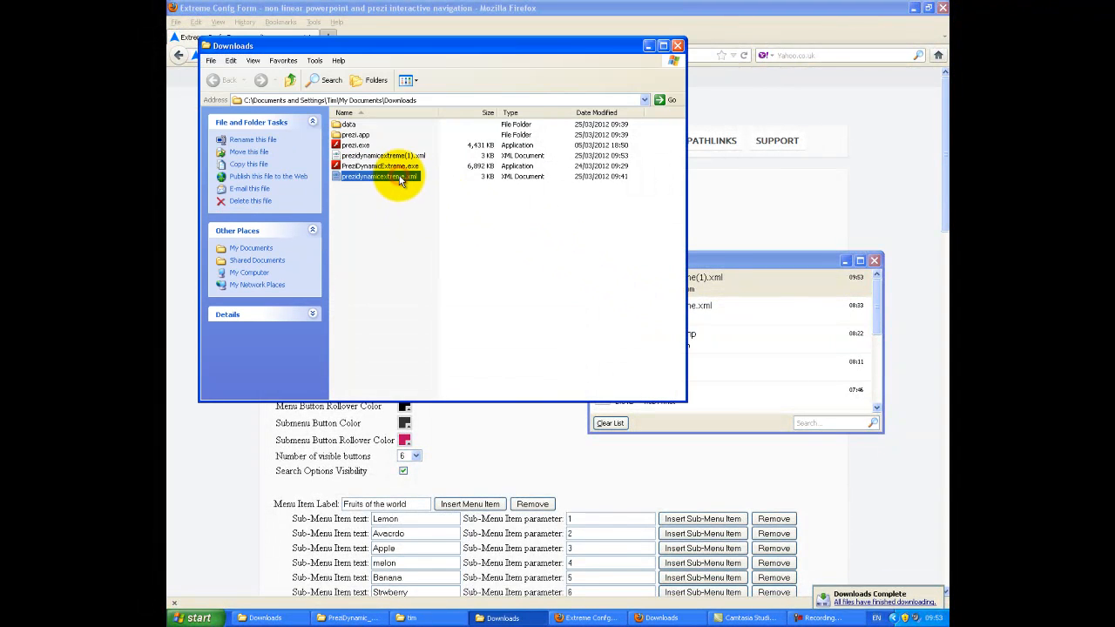
key(Delete)
key(Return)
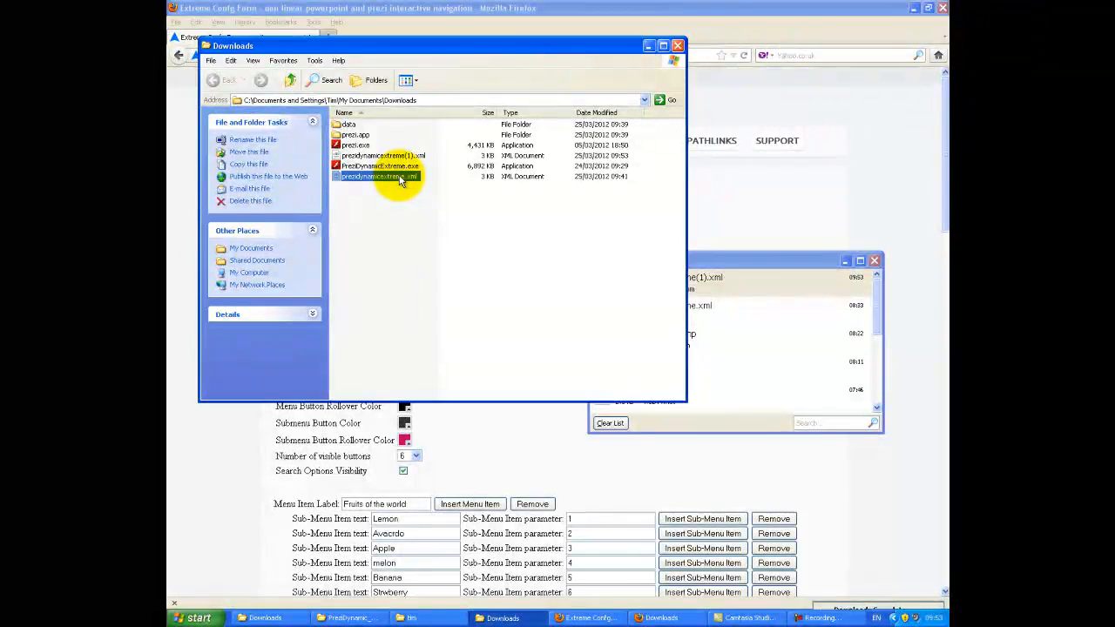
click(402, 158)
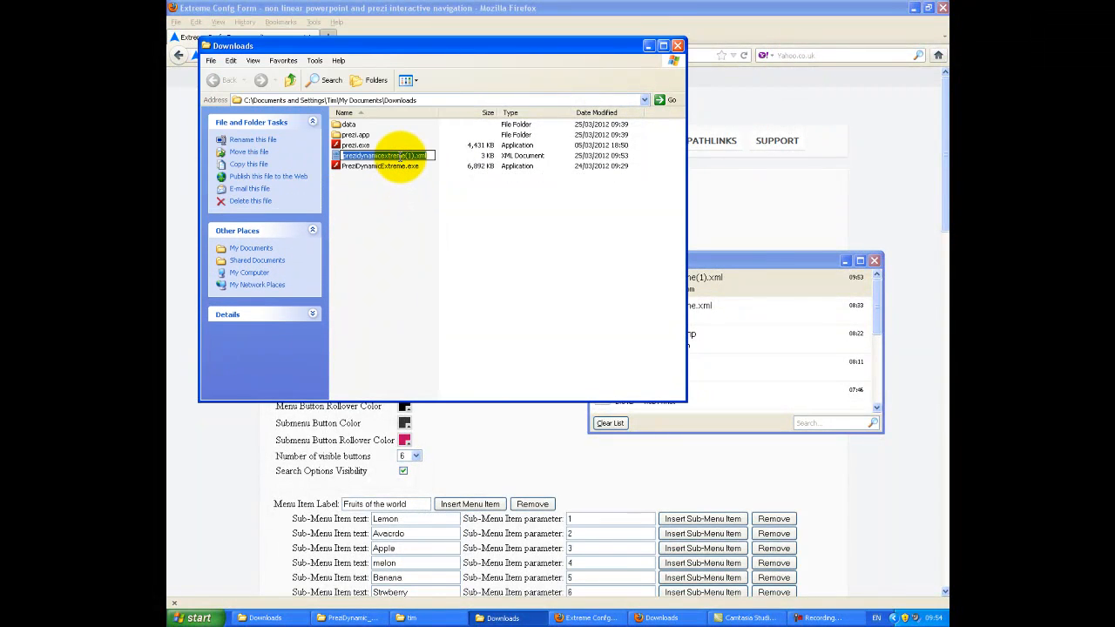
click(400, 155)
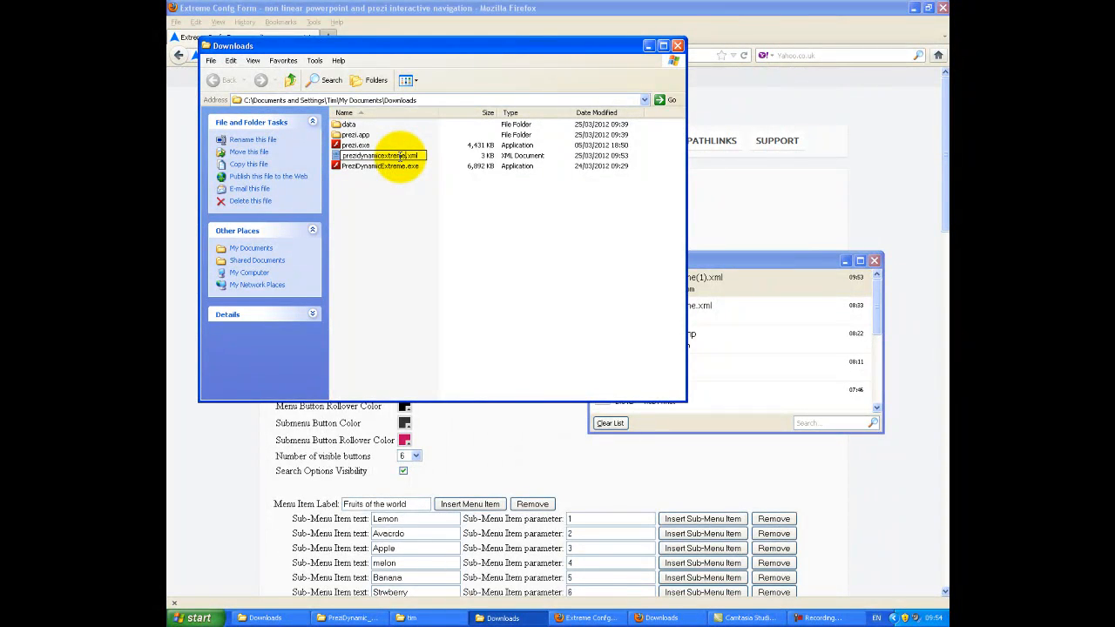
Run PreziDynamicExtreme.exe and check the "Fruits of the world" and "title" groups in its custom drop menu
double_click(389, 167)
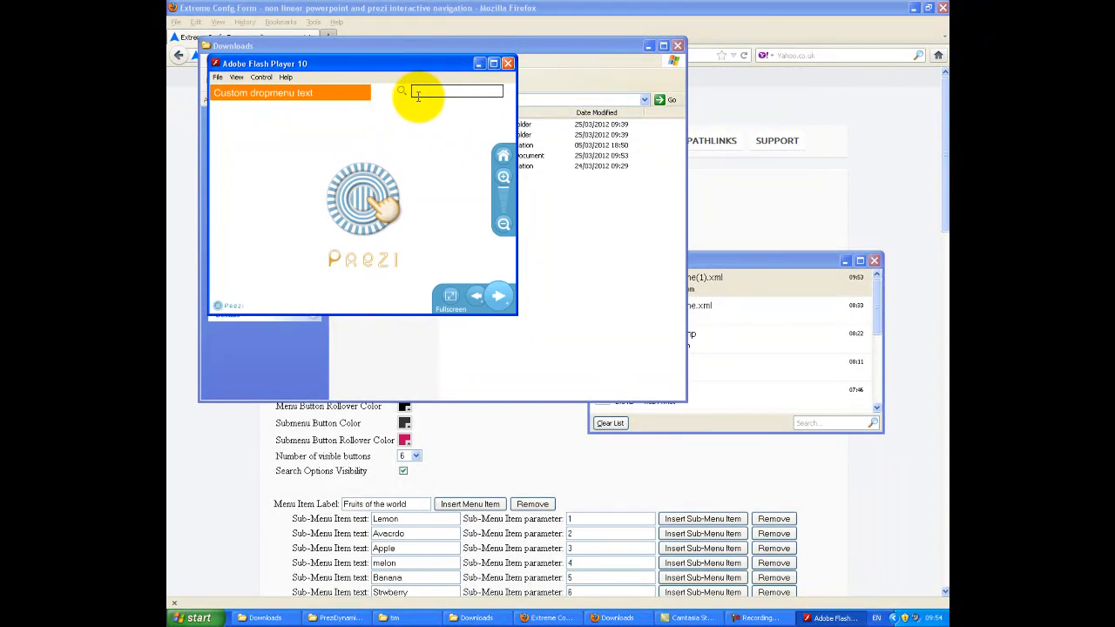
mouse_move(301, 94)
click(261, 108)
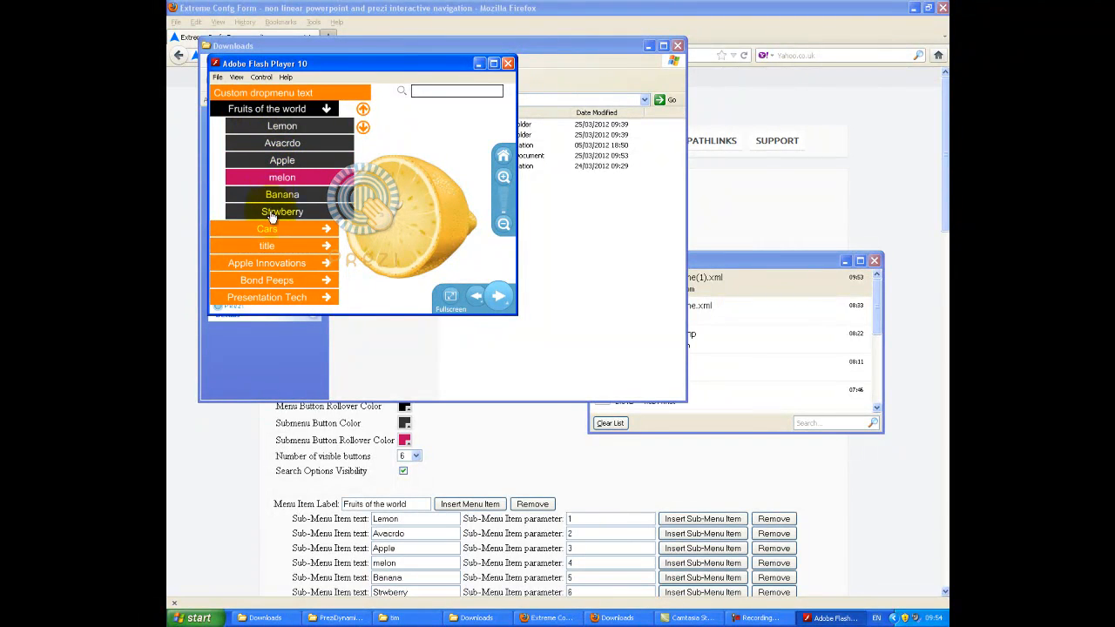
mouse_move(269, 248)
click(266, 143)
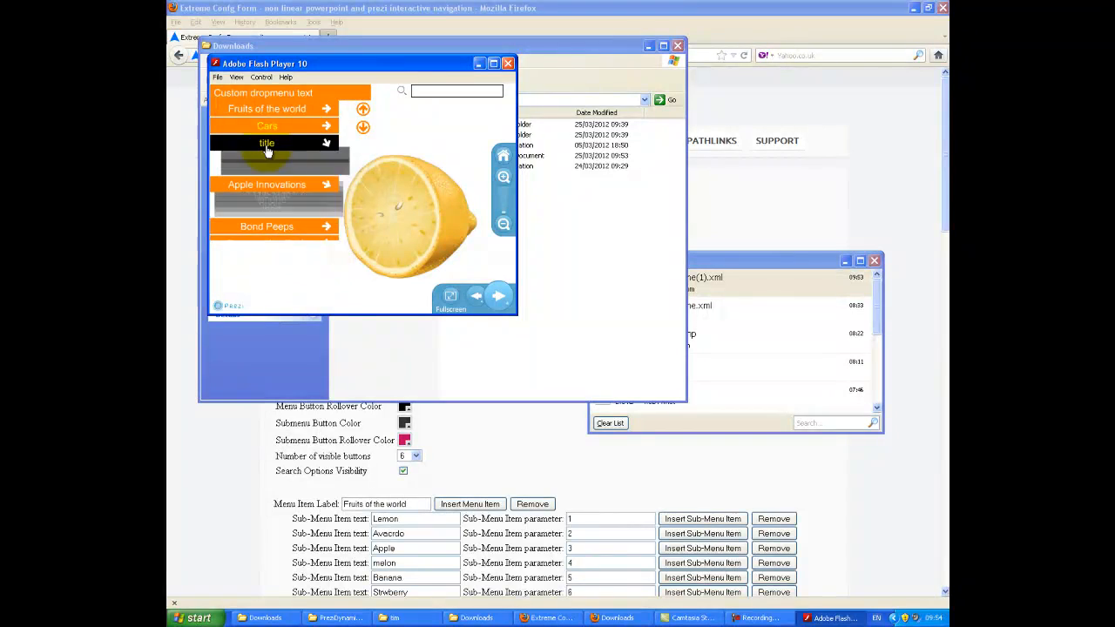
click(508, 63)
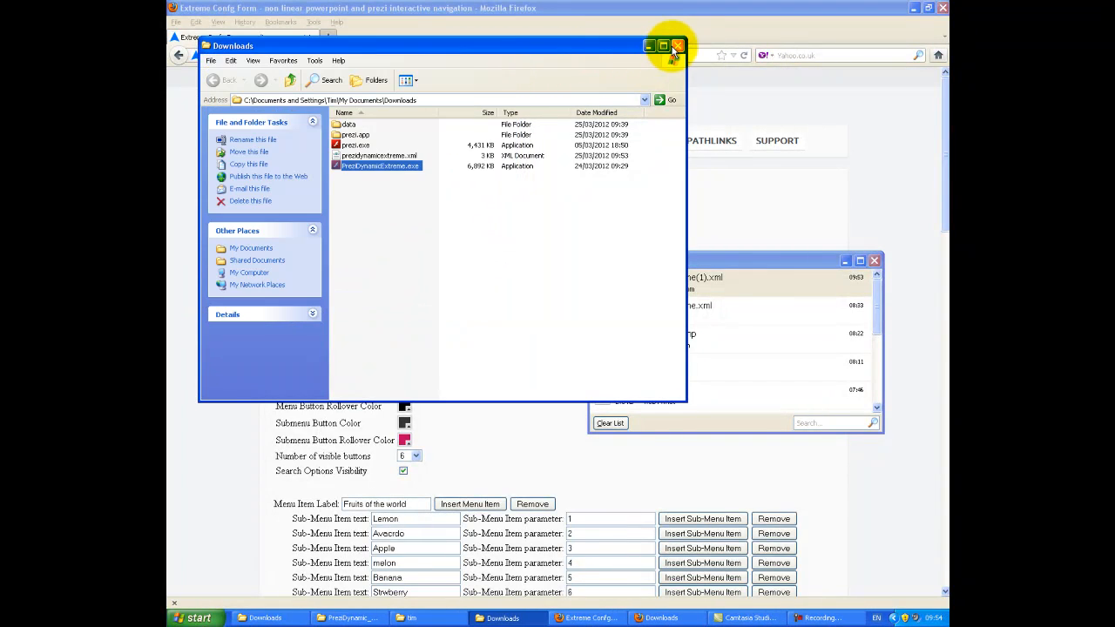
Close the Downloads folder window, the browser's download list and the browser with the configuration form
click(677, 46)
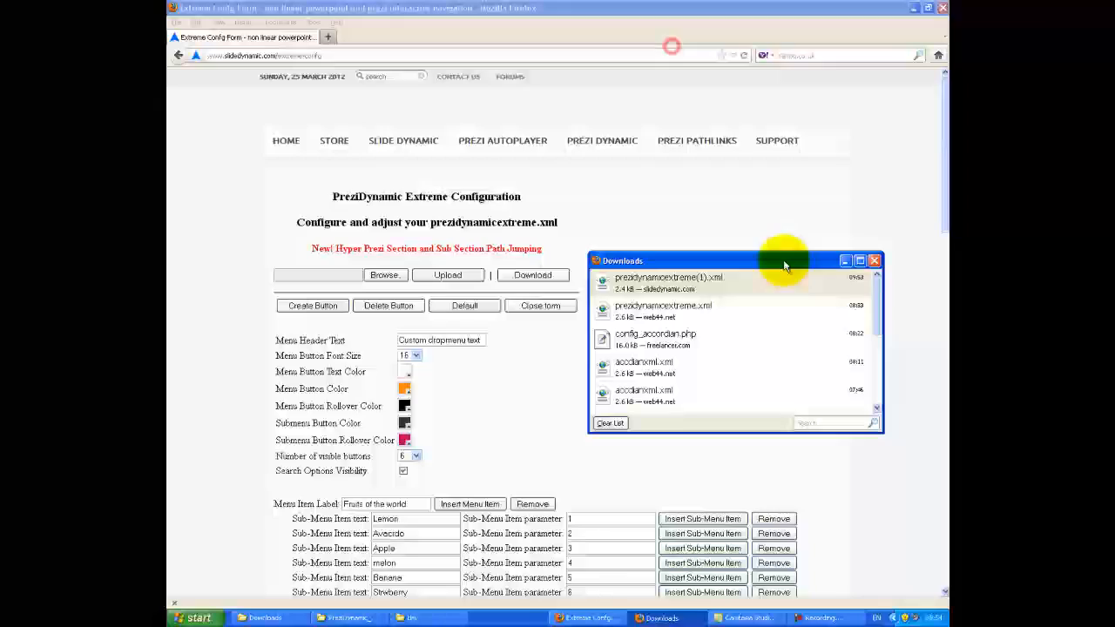
click(872, 261)
drag(943, 201, 938, 323)
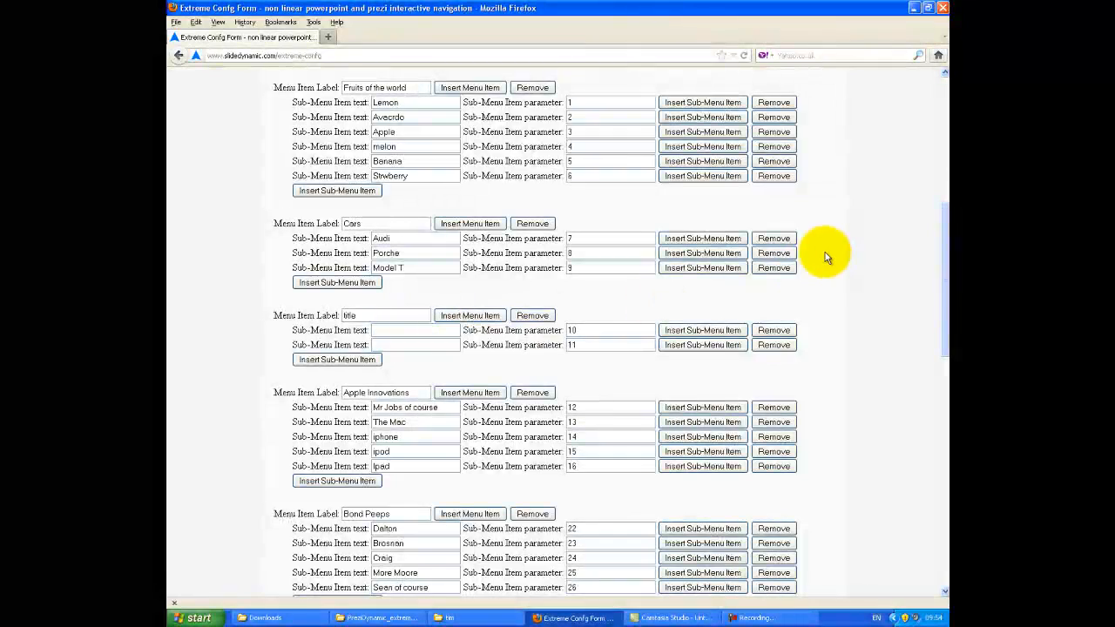
drag(941, 269, 945, 146)
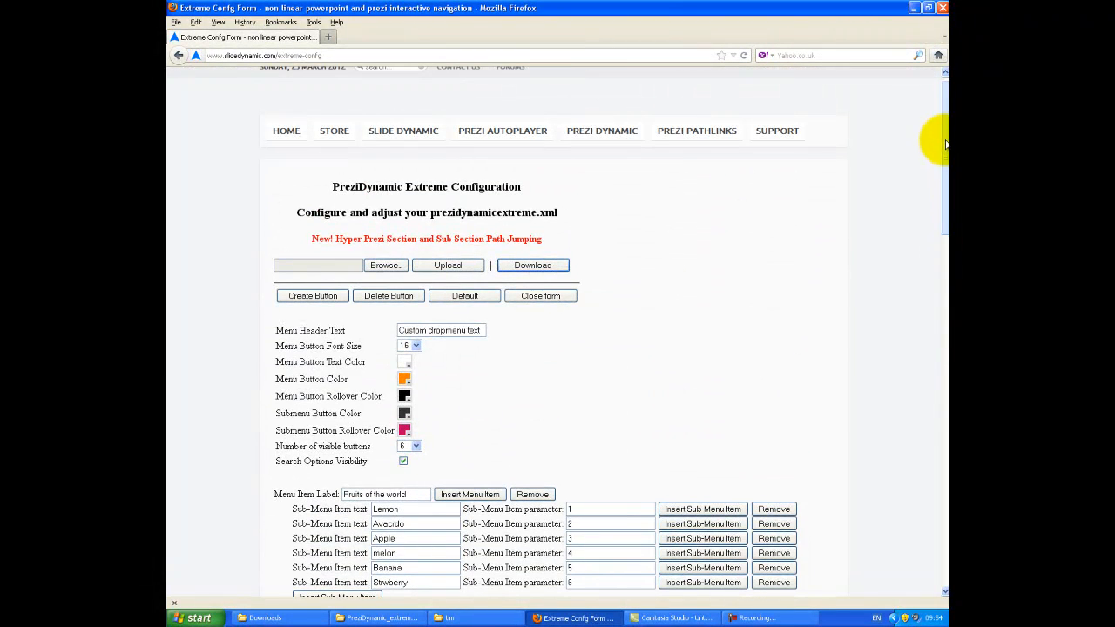
click(943, 8)
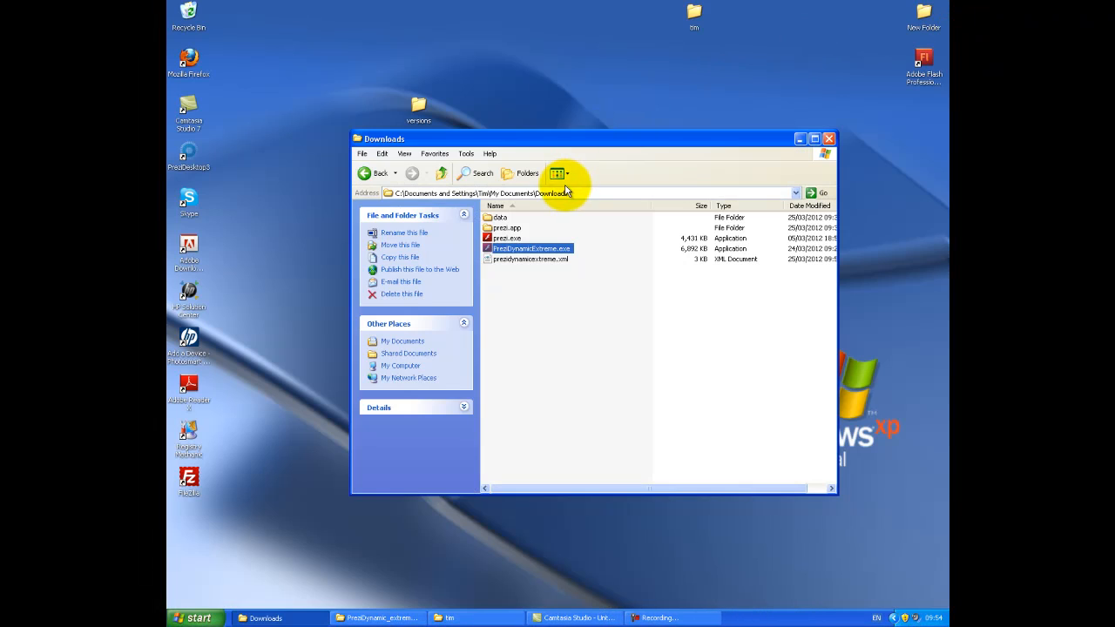